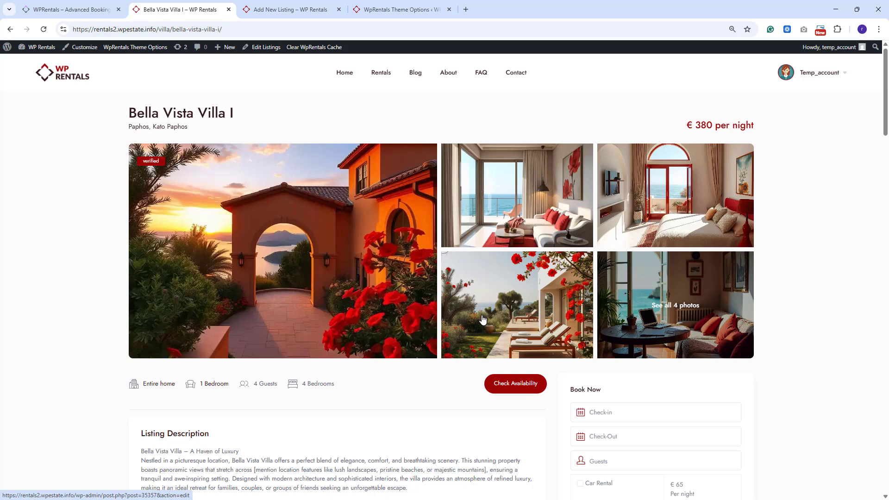
Step: Check which page template is assigned to the Add New Listing page and to the Edit Listing page
{"action": "key", "text": "ctrl+Tab"}
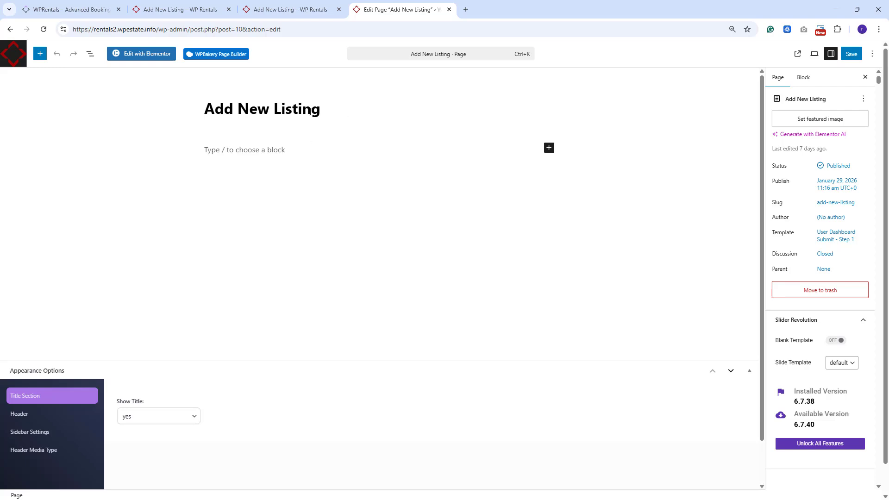
{"action": "left_click", "coordinate": [838, 243]}
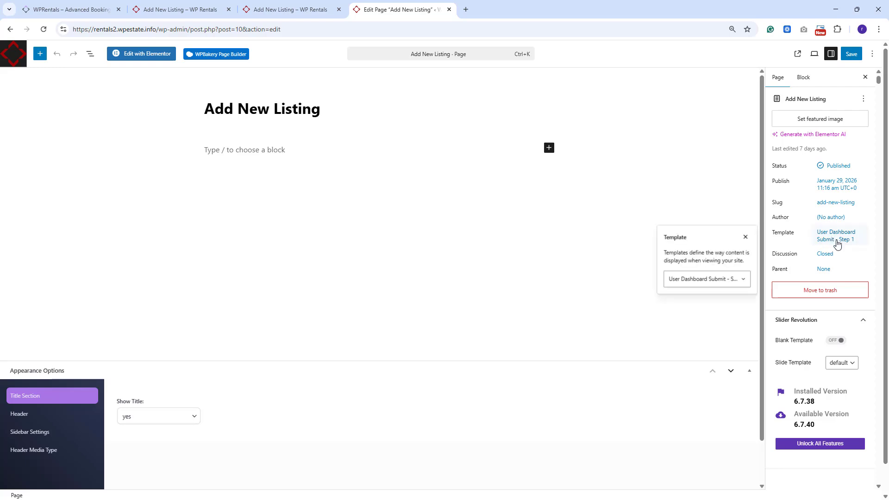
{"action": "left_click", "coordinate": [743, 279]}
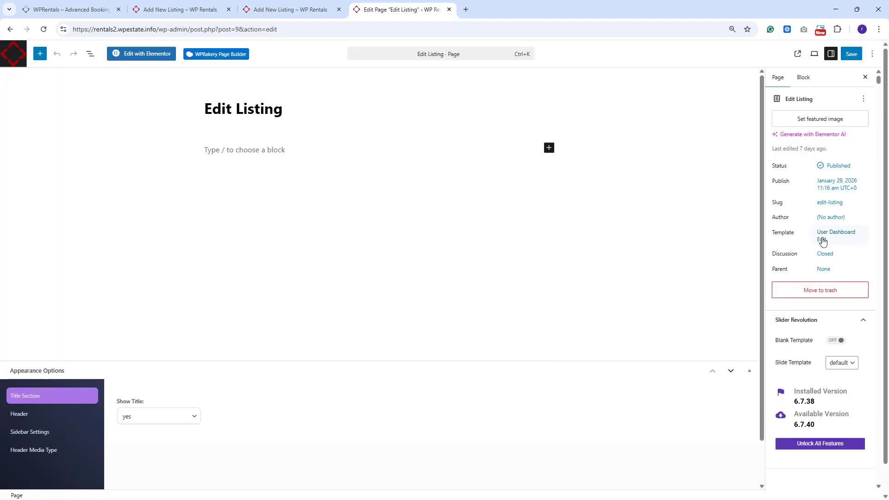
{"action": "left_click", "coordinate": [822, 241]}
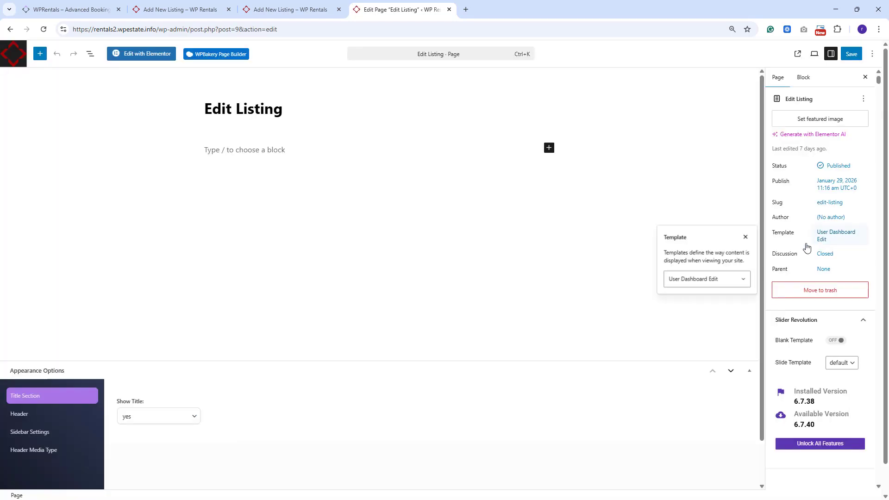
{"action": "left_click", "coordinate": [740, 283]}
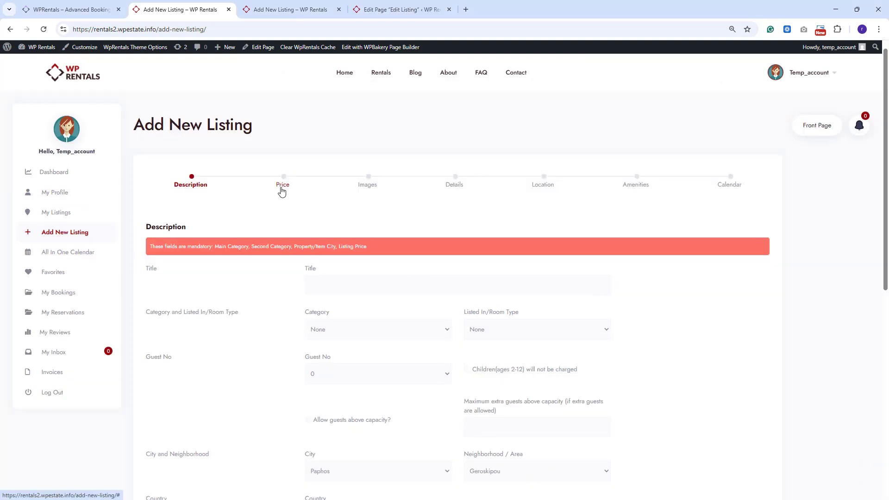
Step: Look over the Description section of the front-end Add New Listing form
{"action": "scroll", "coordinate": [648, 200], "scroll_direction": "down", "scroll_amount": 2}
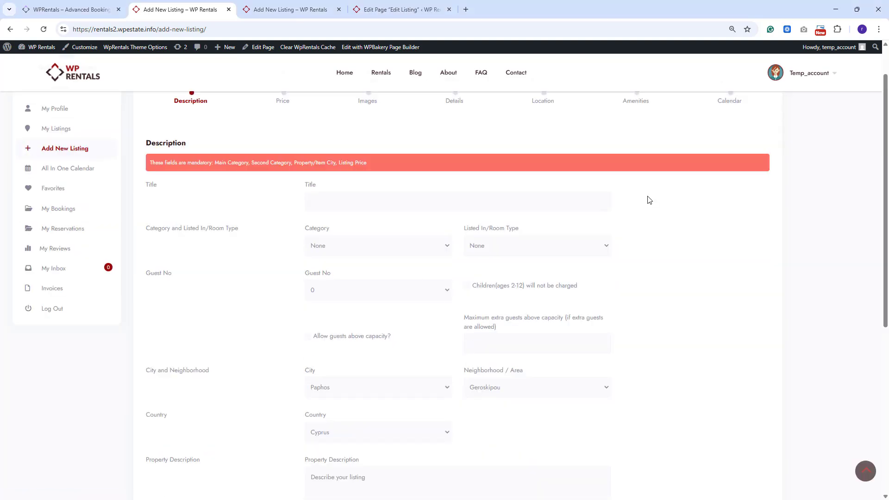
{"action": "scroll", "coordinate": [649, 200], "scroll_direction": "up", "scroll_amount": 2}
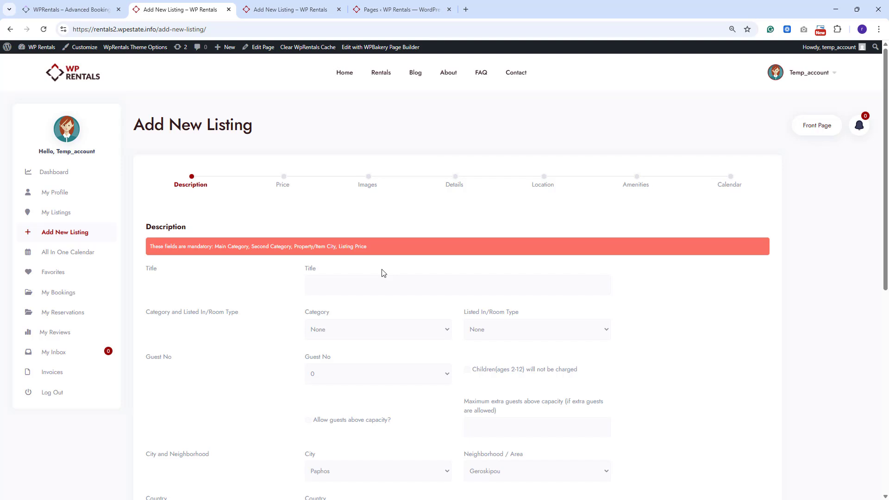
Step: Open the Listing Submission Form settings in WpRentals Theme Options and review the fields selected for listing submission
{"action": "left_click", "coordinate": [394, 8]}
{"action": "mouse_move", "coordinate": [21, 125]}
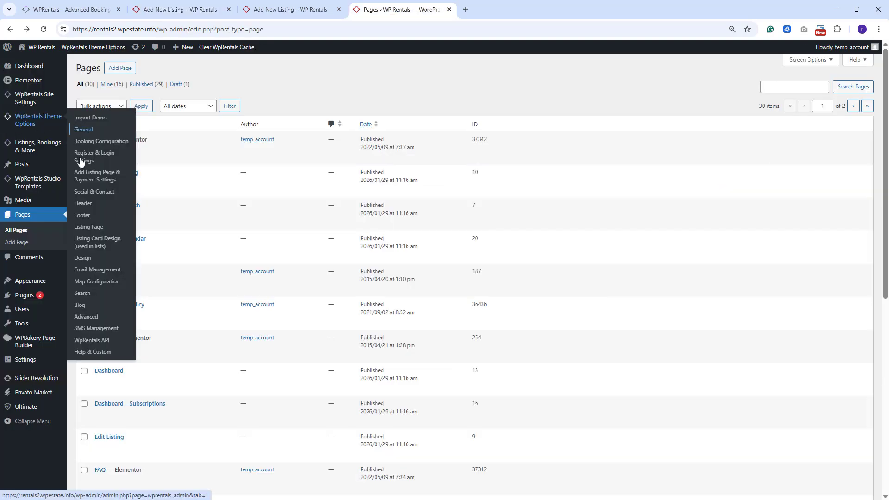
{"action": "left_click", "coordinate": [81, 184]}
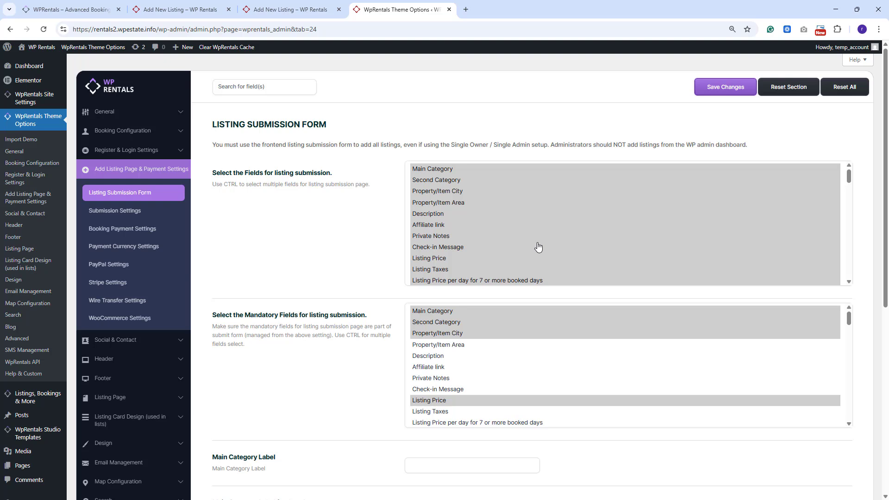
{"action": "scroll", "coordinate": [508, 186], "scroll_direction": "down", "scroll_amount": 15}
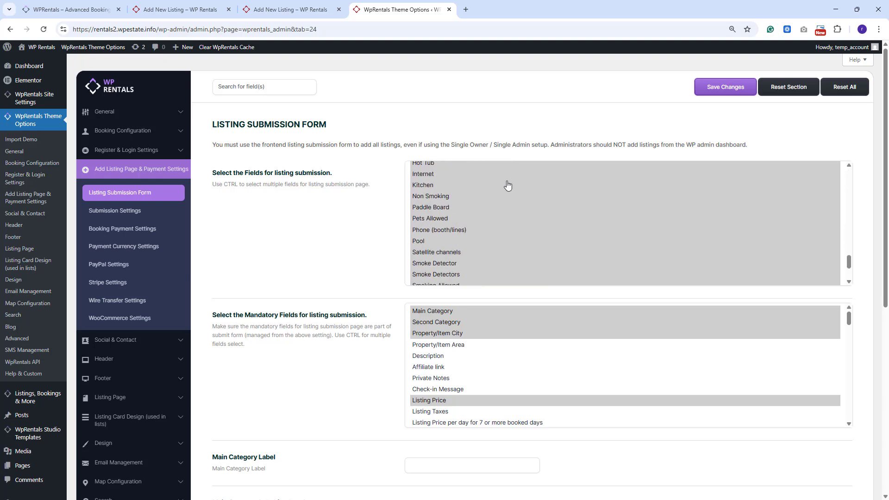
{"action": "scroll", "coordinate": [511, 250], "scroll_direction": "up", "scroll_amount": 4}
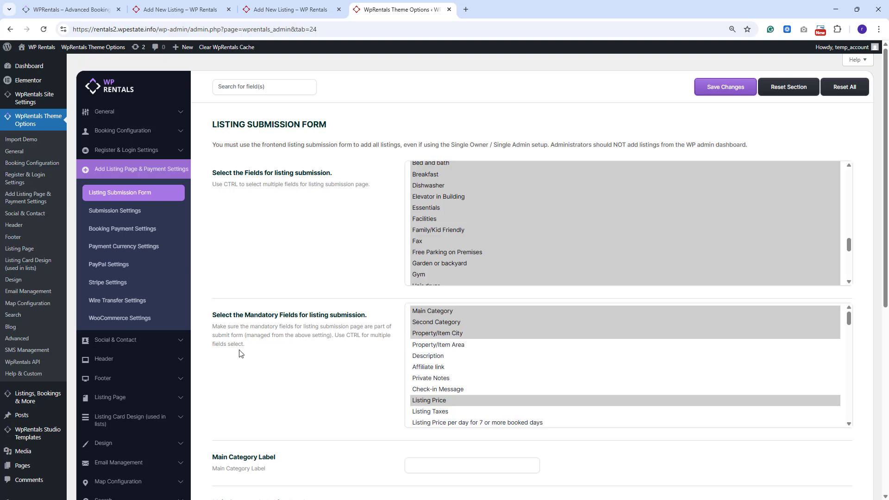
Step: Enter "Nice Villa" as the new listing's title and view the Listed In/Room Type options
{"action": "key", "text": "ctrl+2"}
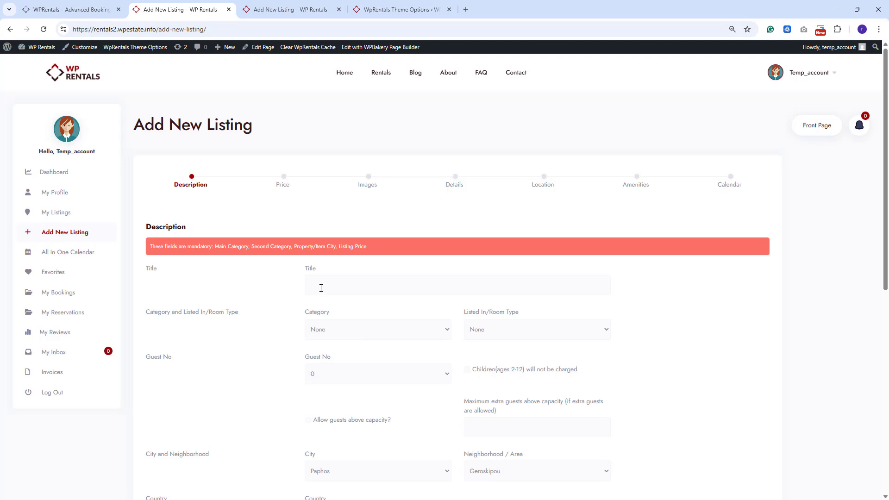
{"action": "key", "text": "ctrl+w"}
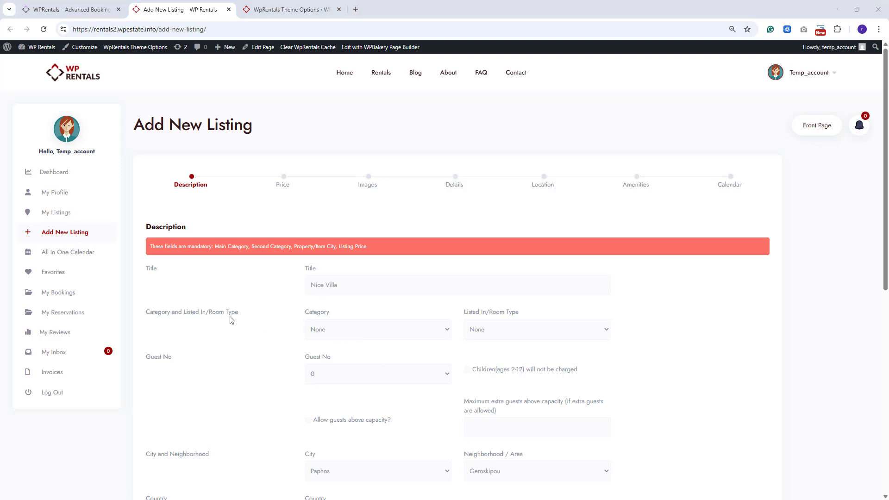
{"action": "left_click", "coordinate": [332, 334]}
{"action": "left_click", "coordinate": [499, 330]}
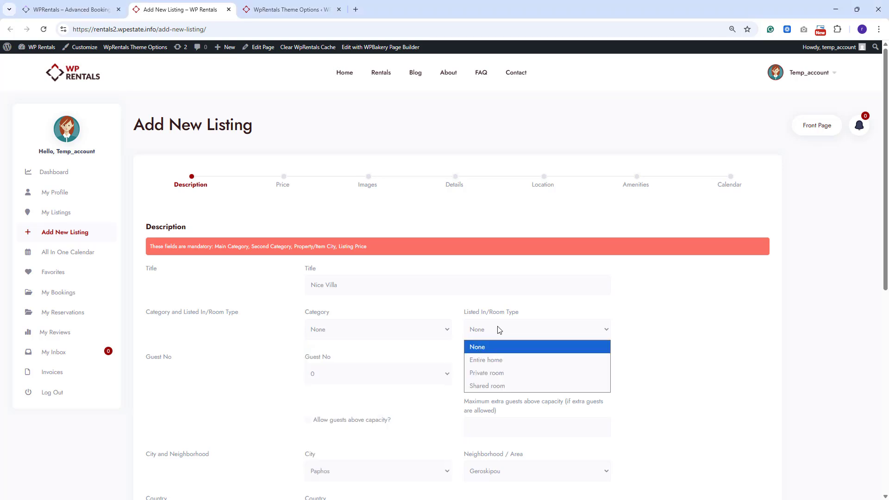
Step: Set the new listing's category to Condo and its Listed In/Room Type to Entire home
{"action": "key", "text": "ctrl+Tab"}
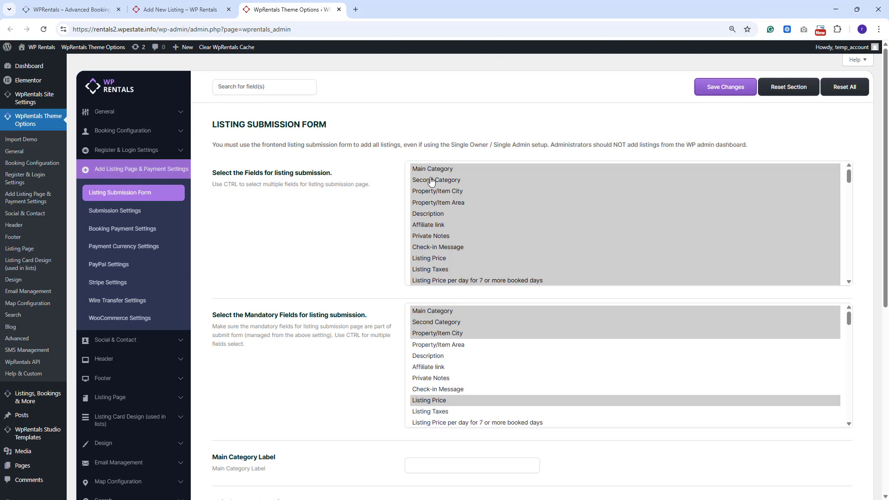
{"action": "mouse_move", "coordinate": [33, 404]}
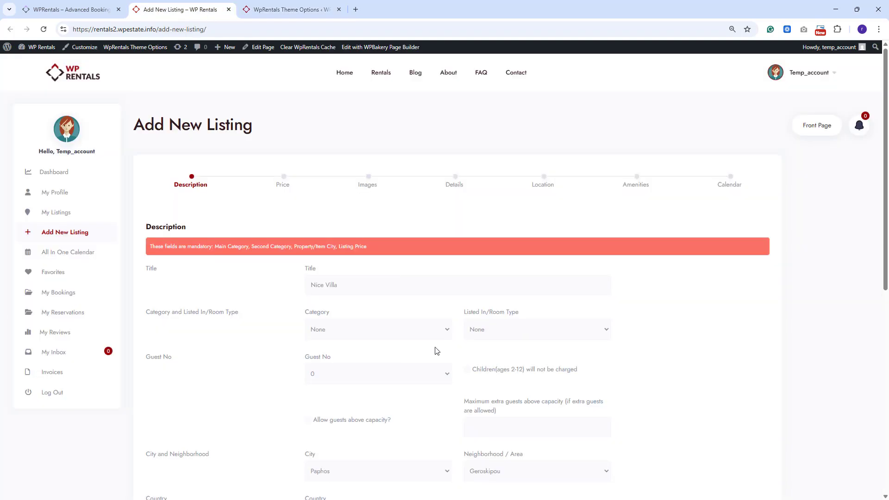
{"action": "left_click", "coordinate": [375, 335]}
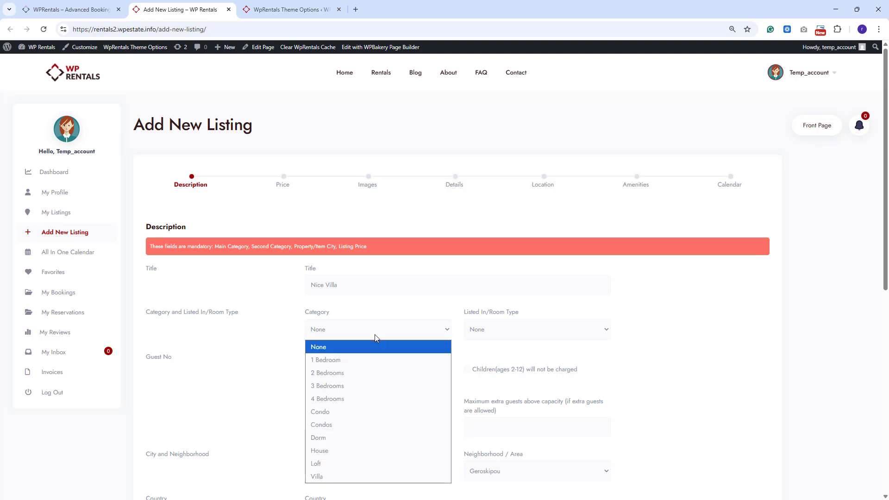
{"action": "left_click", "coordinate": [331, 412]}
{"action": "left_click", "coordinate": [499, 332]}
{"action": "left_click", "coordinate": [481, 361]}
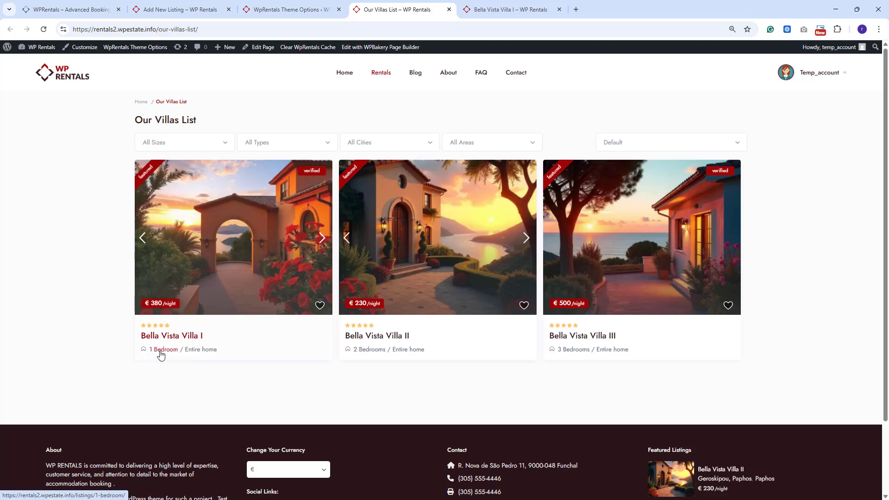
Step: Check how category and room type are displayed on the Bella Vista Villa I listing page
{"action": "left_click", "coordinate": [505, 6]}
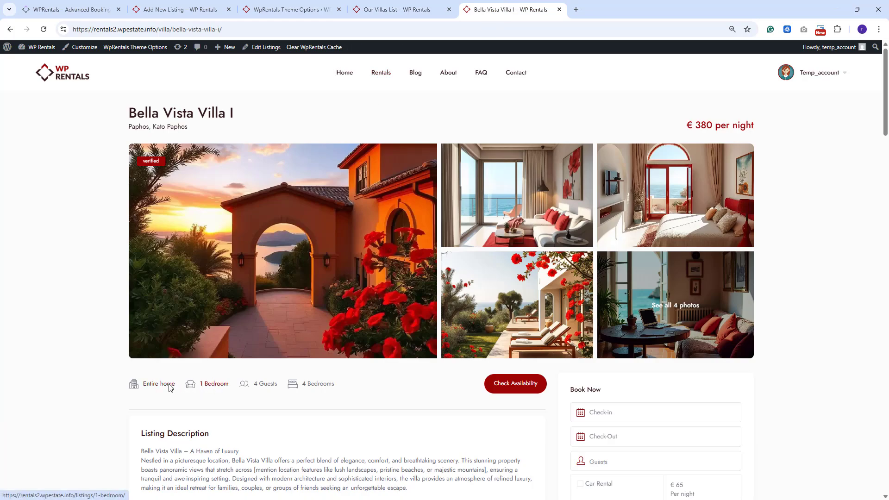
{"action": "key", "text": "ctrl+2"}
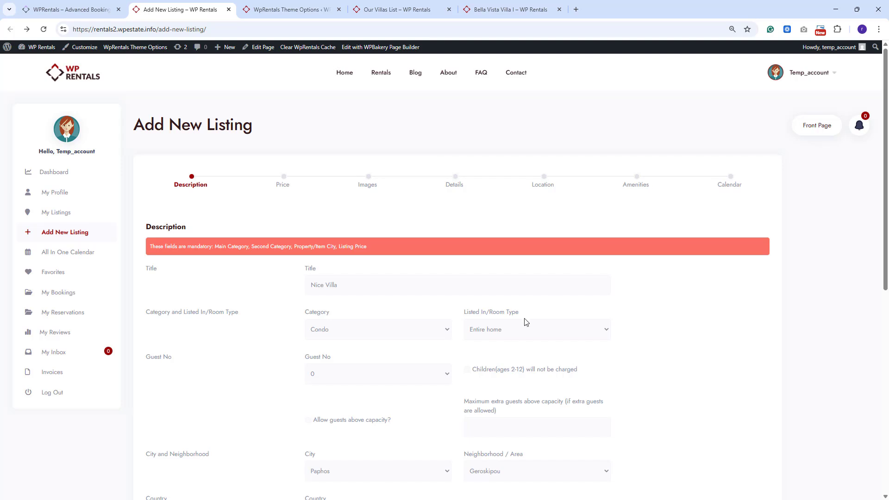
Step: Set the category labels of the submission form to "Listing category" and "Listing type", and check them on the Add New Listing form
{"action": "left_click", "coordinate": [295, 14]}
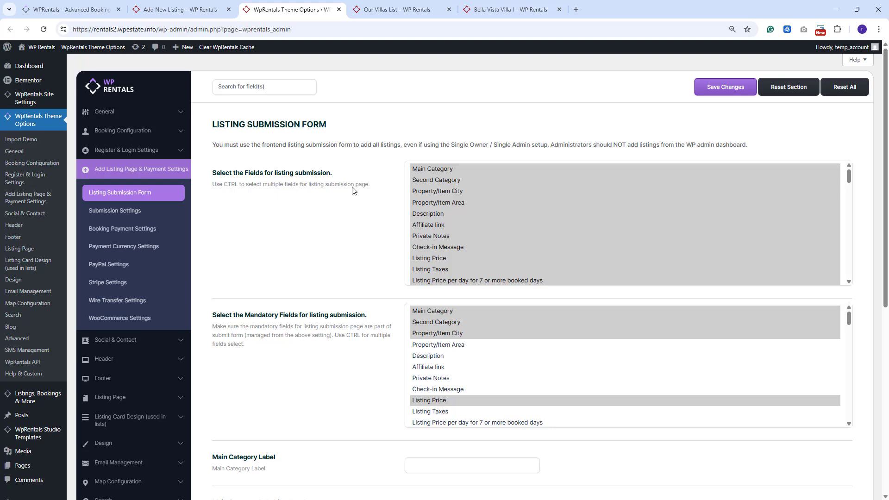
{"action": "scroll", "coordinate": [278, 185], "scroll_direction": "down", "scroll_amount": 7}
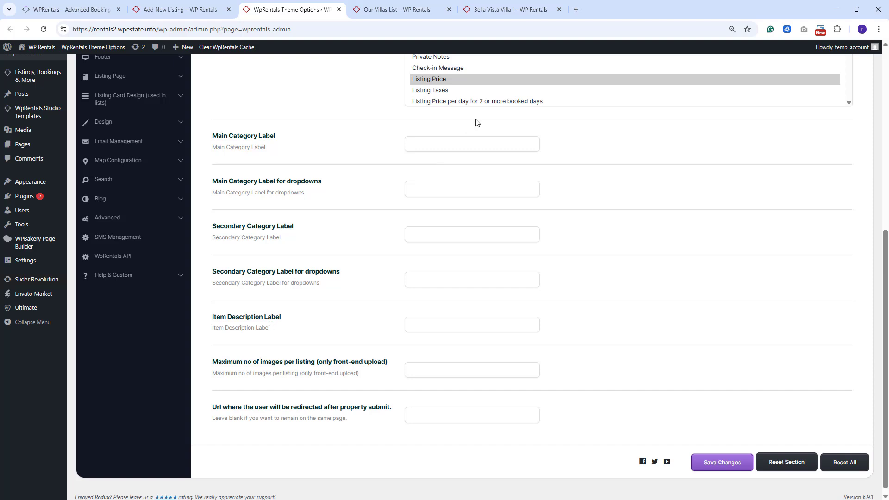
{"action": "left_click", "coordinate": [458, 145]}
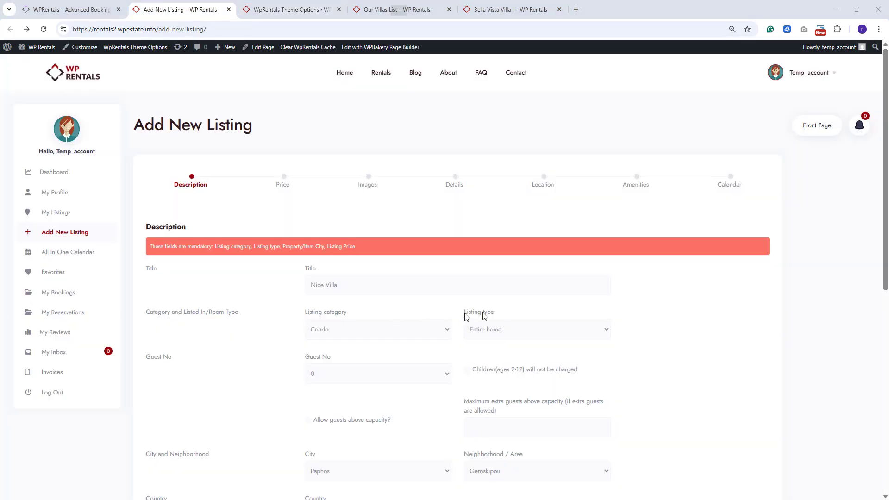
{"action": "scroll", "coordinate": [505, 317], "scroll_direction": "down", "scroll_amount": 3}
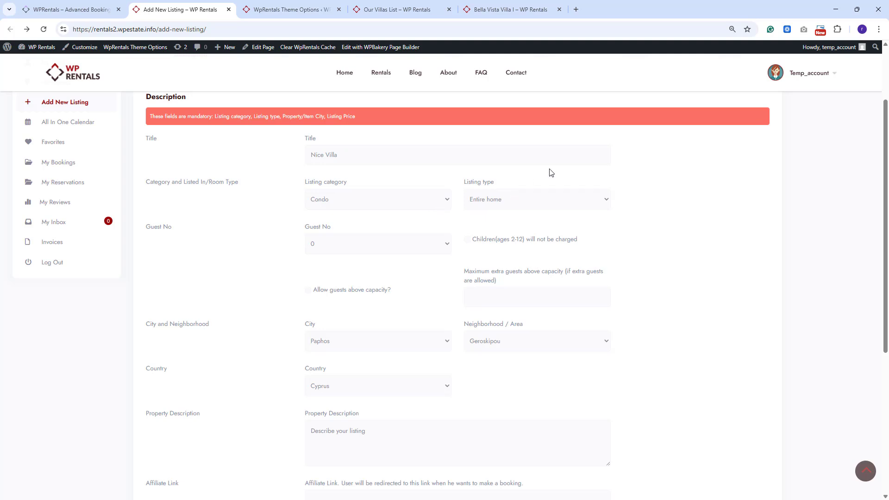
Step: Try setting Show the Guest dropdown in Submission Form to no in the Guest Selector Settings
{"action": "left_click", "coordinate": [302, 14]}
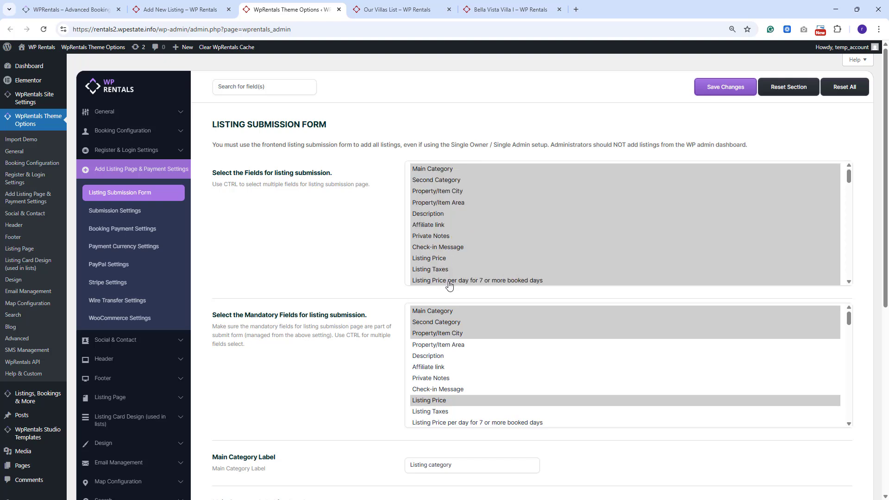
{"action": "left_click", "coordinate": [92, 132]}
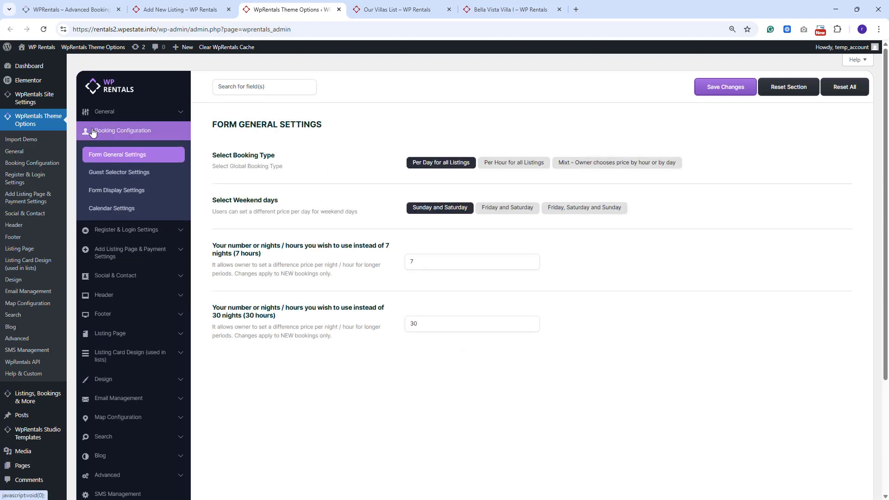
{"action": "left_click", "coordinate": [114, 177]}
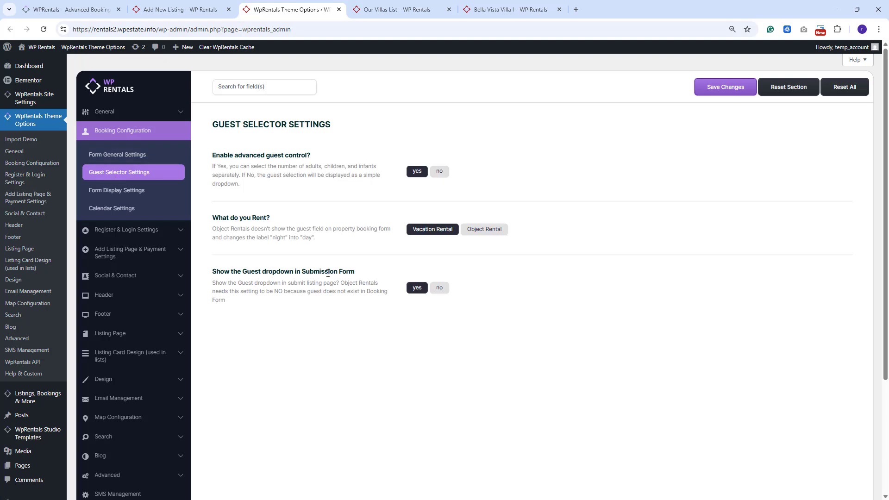
{"action": "left_click", "coordinate": [438, 292]}
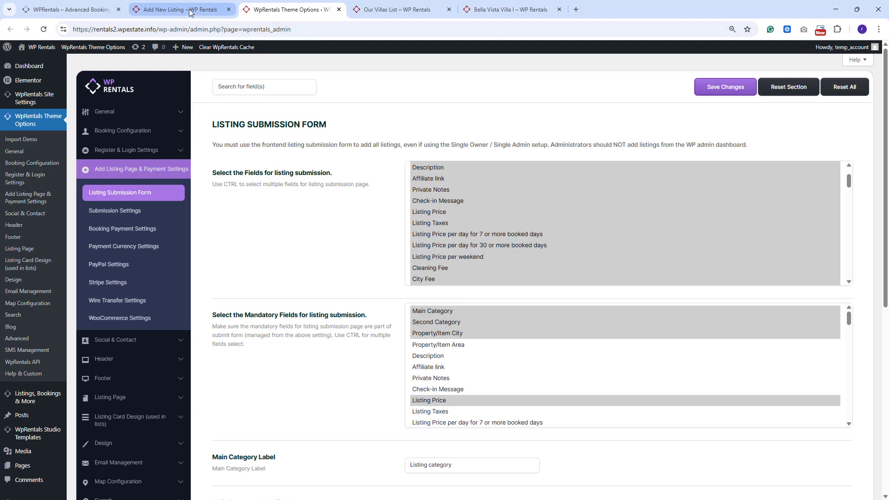
Step: Compare the guest fields on the Add New Listing form with the children and extra guests entries among the submission fields
{"action": "left_click", "coordinate": [190, 10]}
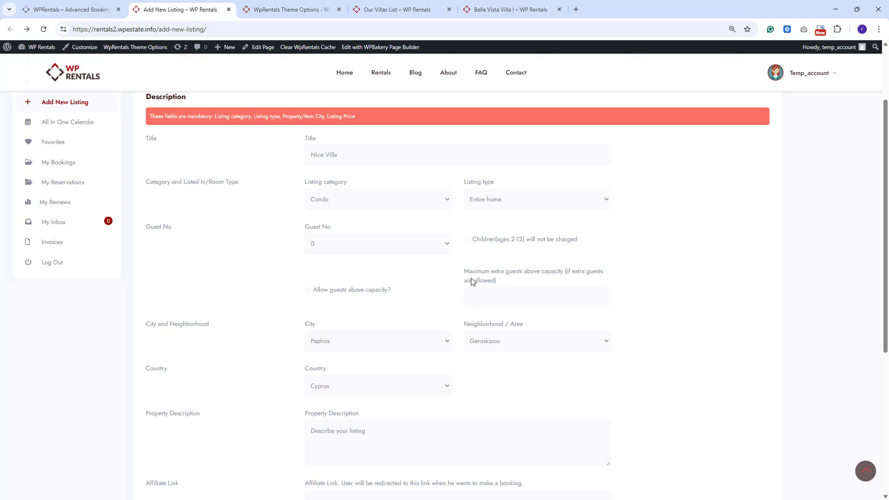
{"action": "left_click", "coordinate": [305, 13]}
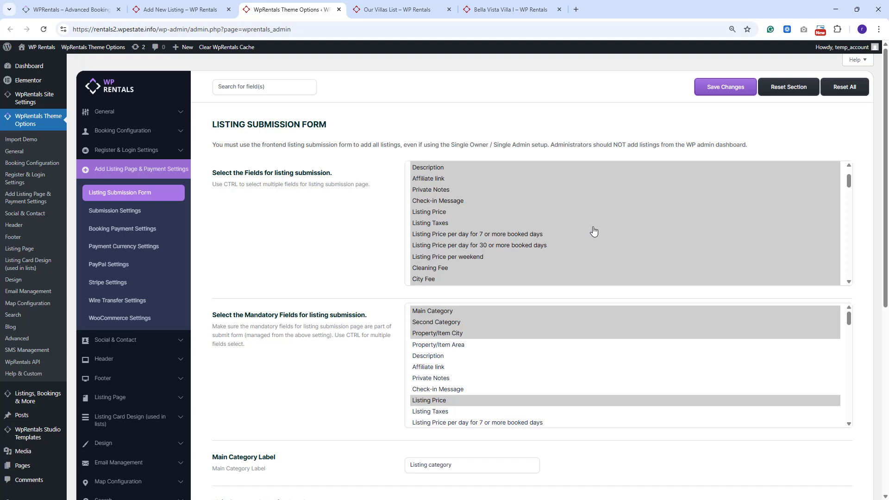
{"action": "scroll", "coordinate": [594, 231], "scroll_direction": "down", "scroll_amount": 5}
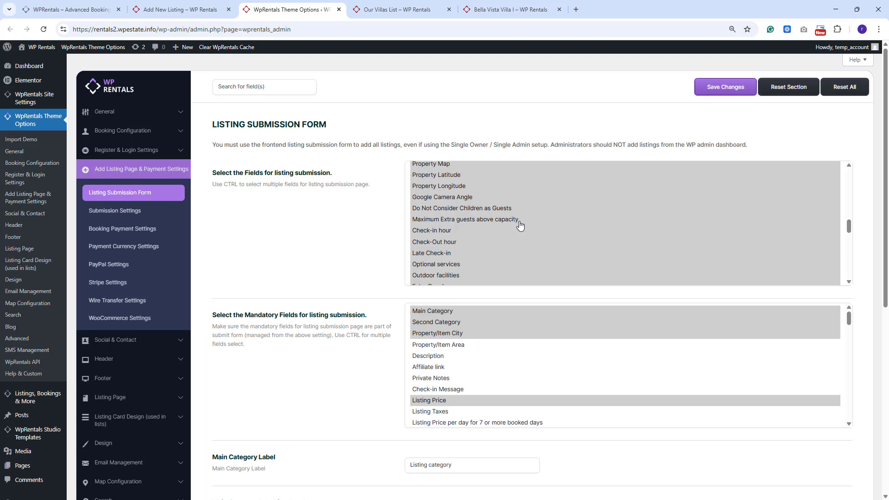
Step: View the listing form's Guest No dropdown and set Enable advanced guest control to no in the Guest Selector Settings
{"action": "left_click", "coordinate": [178, 10]}
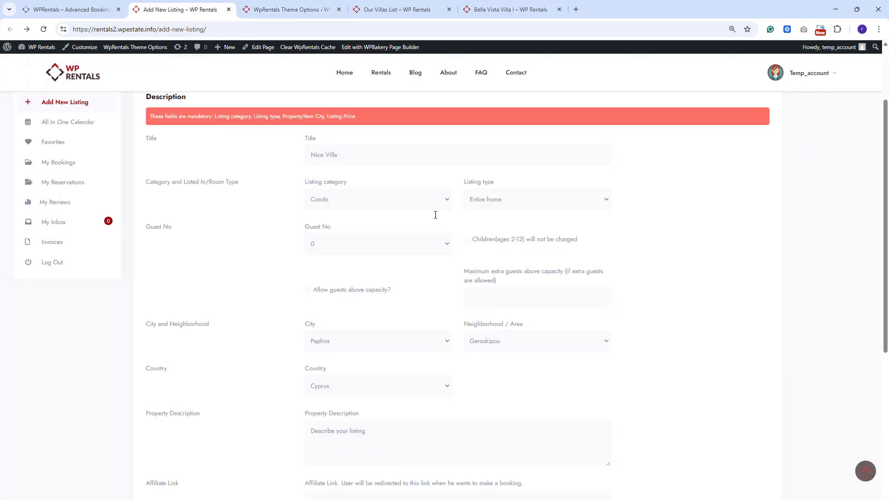
{"action": "left_click", "coordinate": [383, 249]}
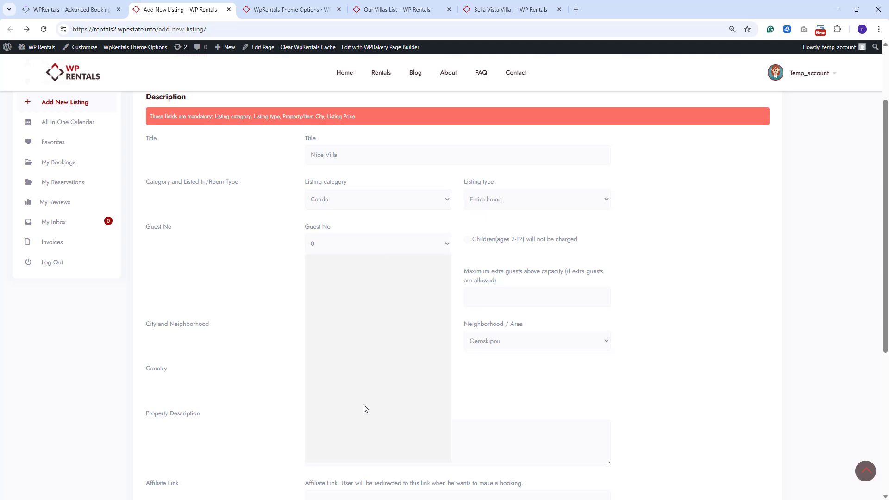
{"action": "left_click", "coordinate": [300, 11]}
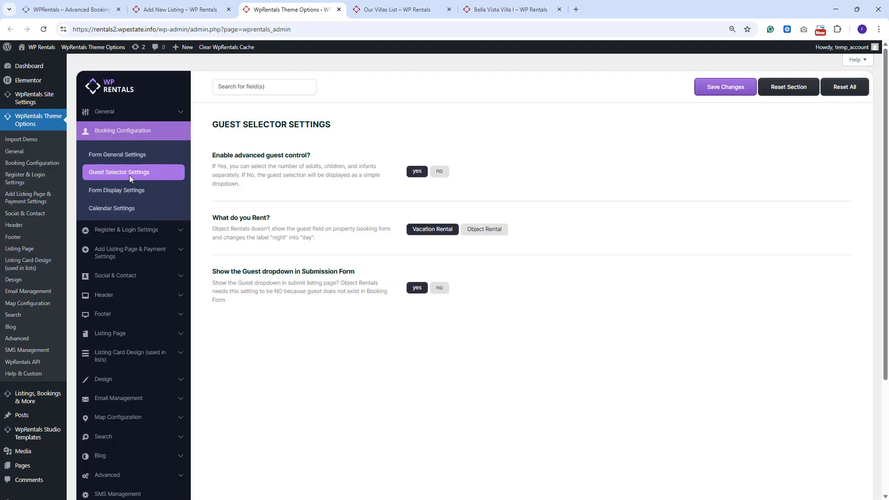
{"action": "left_click", "coordinate": [439, 172]}
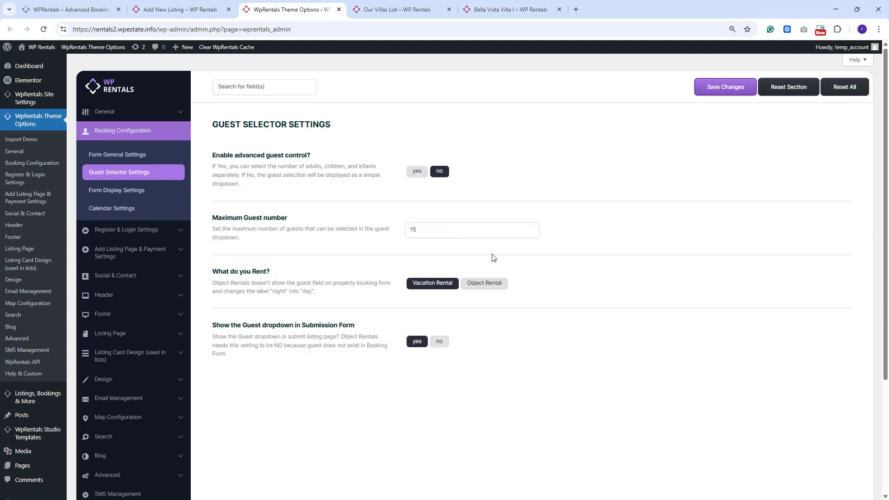
Step: Set the Maximum Guest number to 20, set Enable advanced guest control to yes and save the Guest Selector Settings
{"action": "left_click", "coordinate": [448, 228]}
{"action": "double_click", "coordinate": [448, 229]}
{"action": "type", "text": "20"}
{"action": "left_click", "coordinate": [410, 174]}
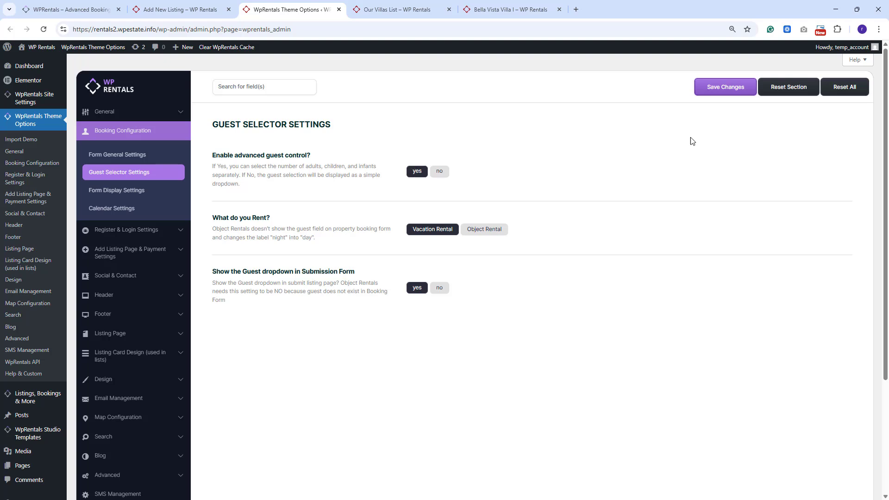
{"action": "left_click", "coordinate": [721, 88]}
Step: On the Add New Listing form, set Guest No to 12, make children free of charge and allow 2 extra guests above capacity
{"action": "left_click", "coordinate": [180, 10]}
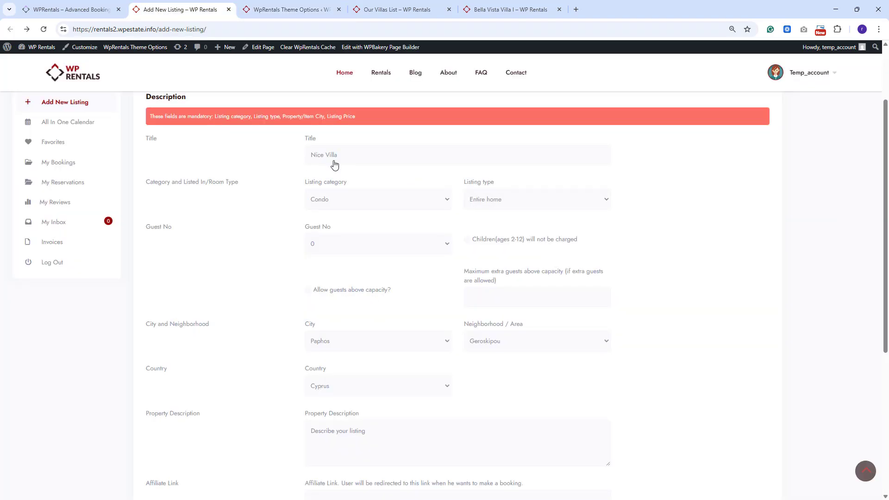
{"action": "left_click", "coordinate": [407, 244]}
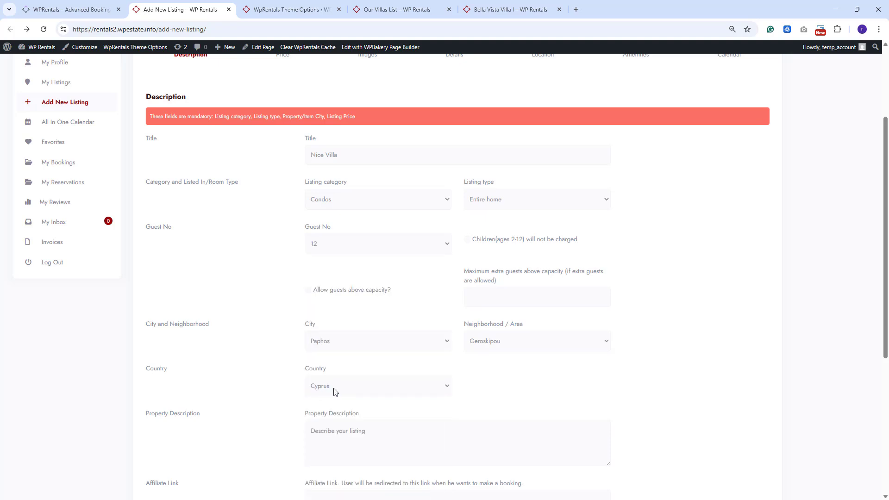
{"action": "left_click", "coordinate": [335, 390]}
{"action": "left_click", "coordinate": [504, 299]}
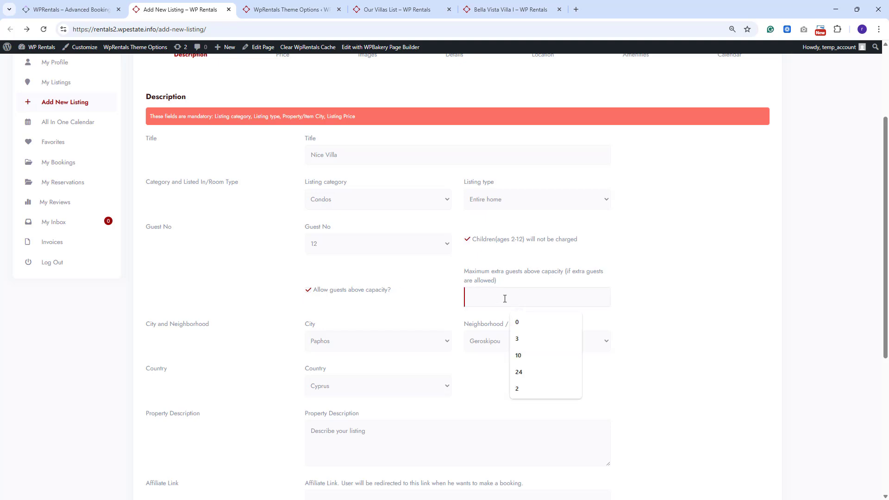
{"action": "left_click", "coordinate": [671, 296]}
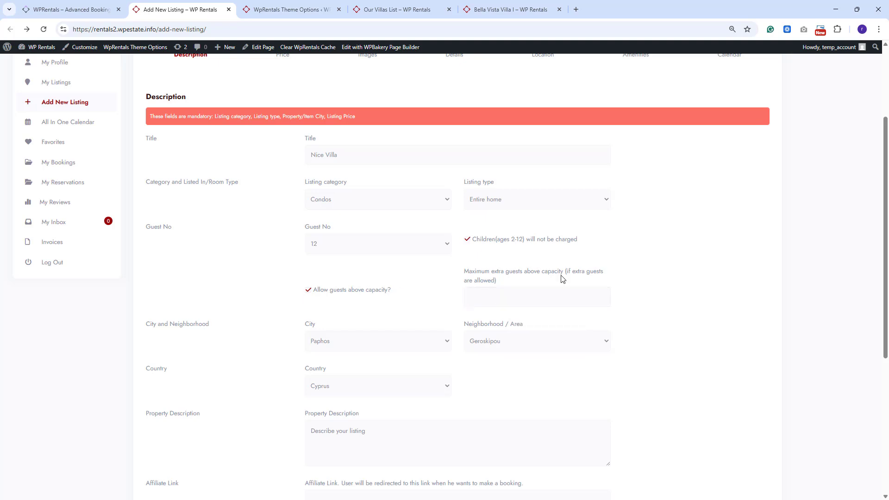
{"action": "left_click", "coordinate": [573, 298]}
{"action": "type", "text": "2"}
{"action": "scroll", "coordinate": [278, 210], "scroll_direction": "down", "scroll_amount": 3}
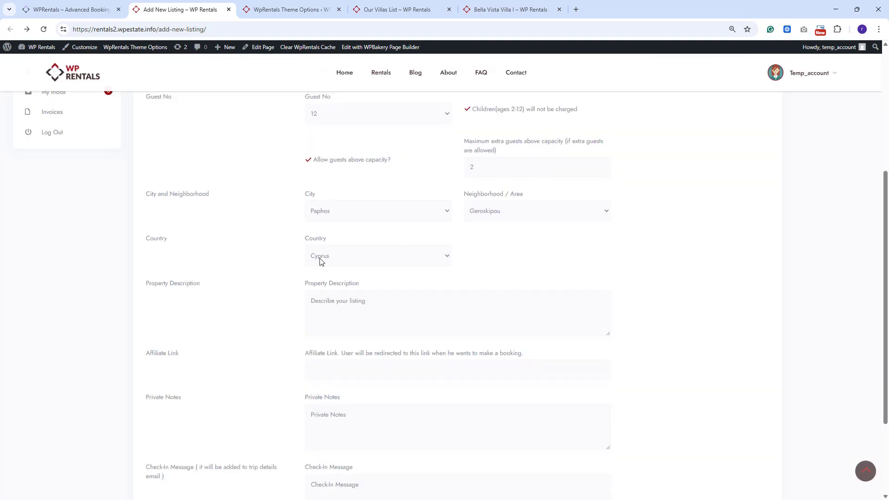
Step: Check the available City choices on the listing form and paste the off-grid retreat text into Property Description
{"action": "left_click", "coordinate": [280, 11]}
{"action": "left_click", "coordinate": [318, 214]}
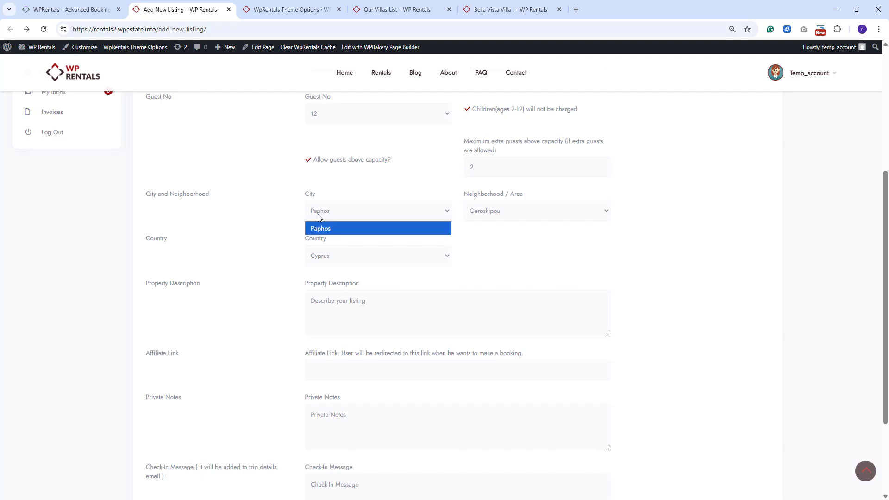
{"action": "left_click", "coordinate": [355, 206]}
{"action": "left_click", "coordinate": [370, 299]}
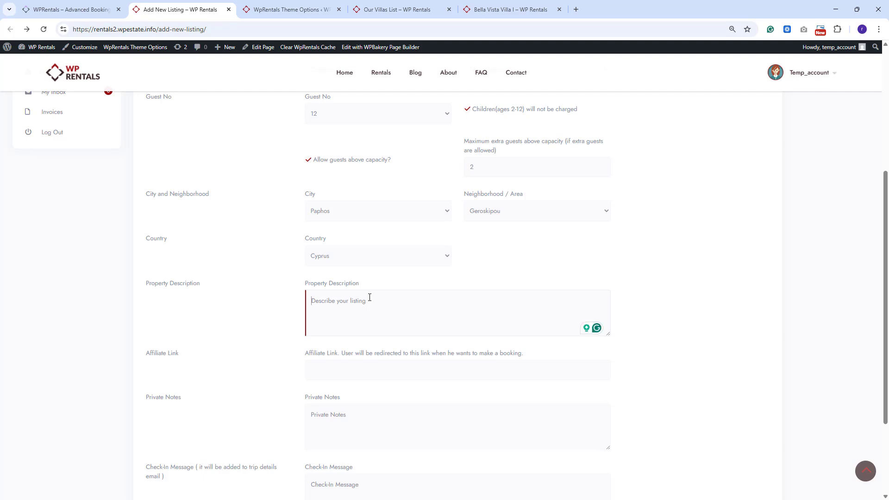
{"action": "key", "text": "ctrl+v"}
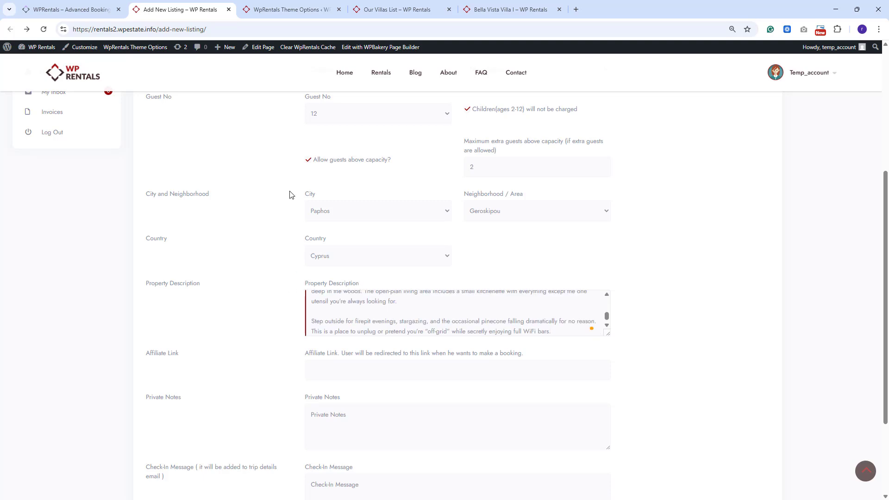
Step: Set the submission form's Item Description Label to "Listing description", save it and check the label on the Add New Listing form
{"action": "left_click", "coordinate": [262, 14]}
{"action": "scroll", "coordinate": [428, 279], "scroll_direction": "down", "scroll_amount": 10}
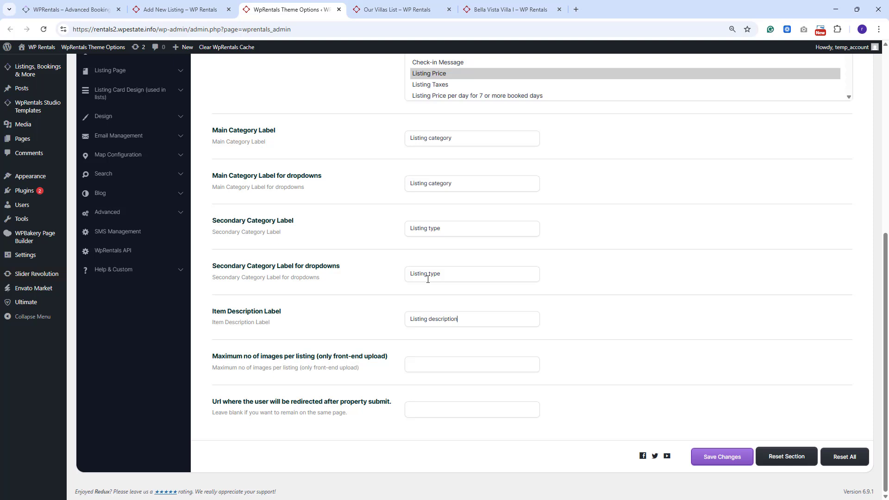
{"action": "left_click", "coordinate": [704, 458]}
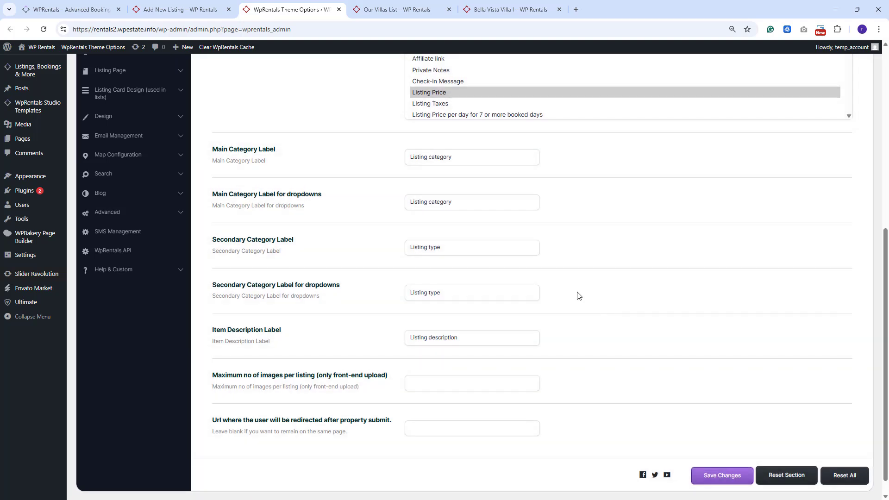
{"action": "key", "text": "ctrl+shift+Tab"}
{"action": "left_click_drag", "start_coordinate": [305, 200], "coordinate": [357, 206]}
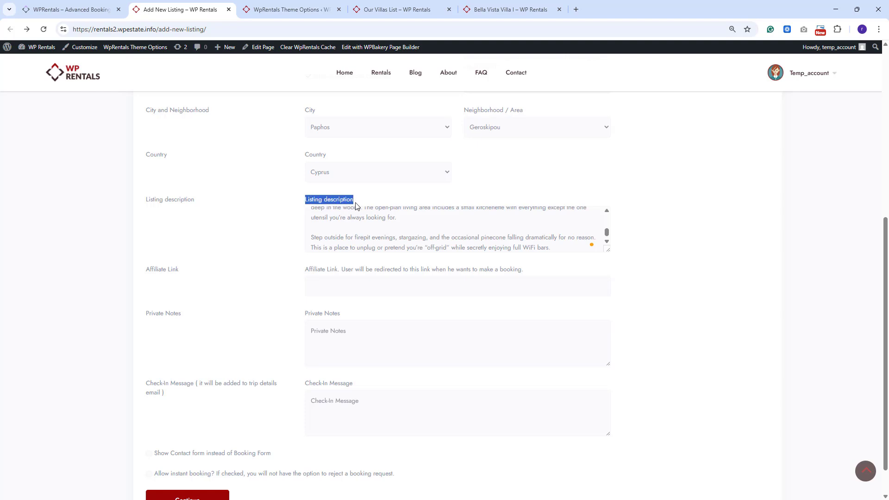
Step: Compare the Private Notes and Check-In Message fields on the listing form with their entries among the submission fields
{"action": "left_click", "coordinate": [313, 360]}
{"action": "left_click", "coordinate": [262, 12]}
{"action": "left_click", "coordinate": [336, 351]}
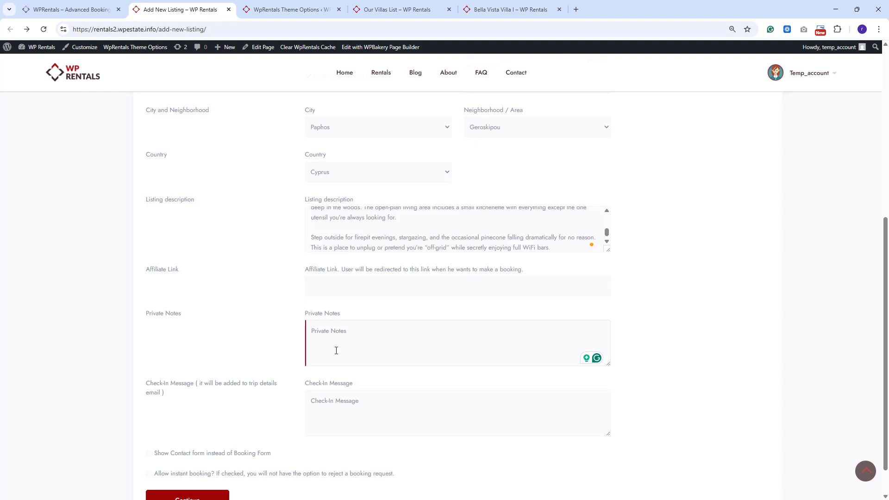
{"action": "left_click", "coordinate": [285, 10]}
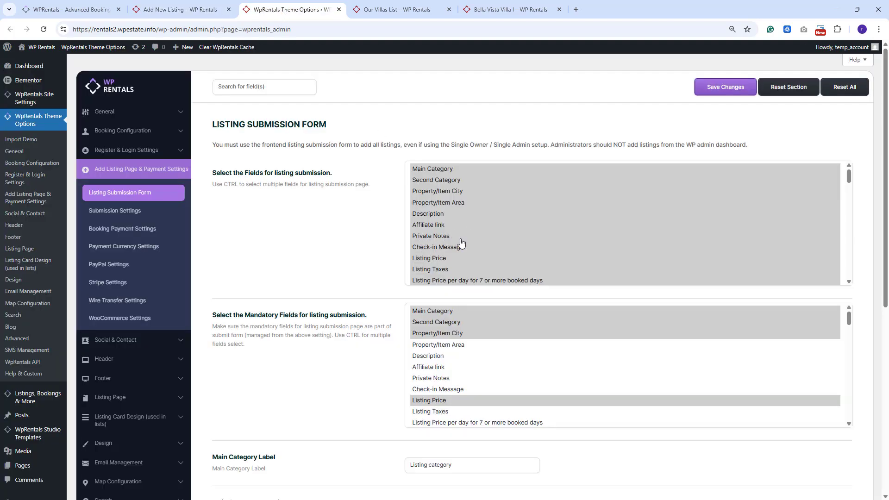
{"action": "key", "text": "ctrl+shift+Tab"}
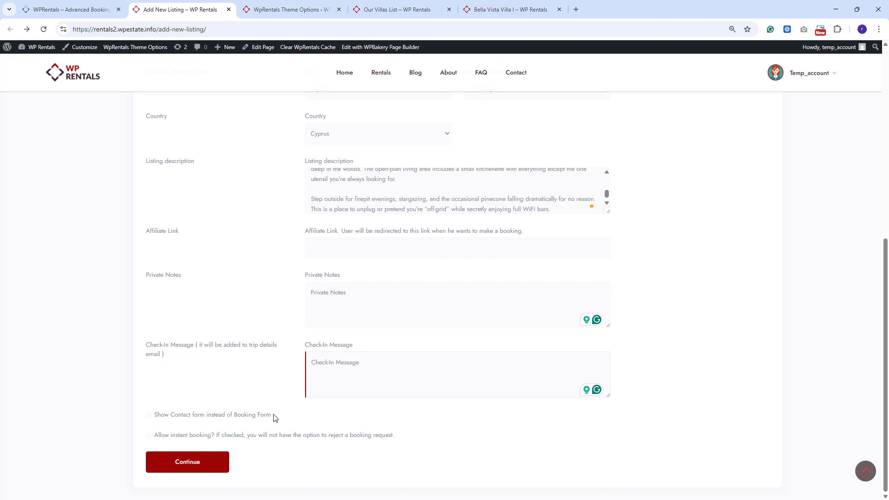
Step: Submit the description form to create the Nice Villa listing, leaving the contact form and instant booking options unchecked
{"action": "left_click", "coordinate": [149, 415]}
{"action": "left_click", "coordinate": [149, 436]}
{"action": "left_click", "coordinate": [153, 463]}
{"action": "scroll", "coordinate": [539, 342], "scroll_direction": "down", "scroll_amount": 8}
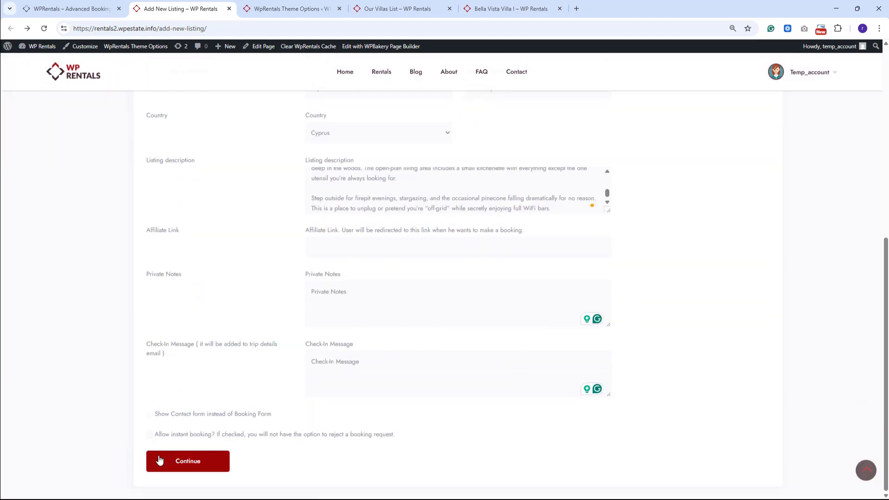
{"action": "left_click", "coordinate": [186, 463]}
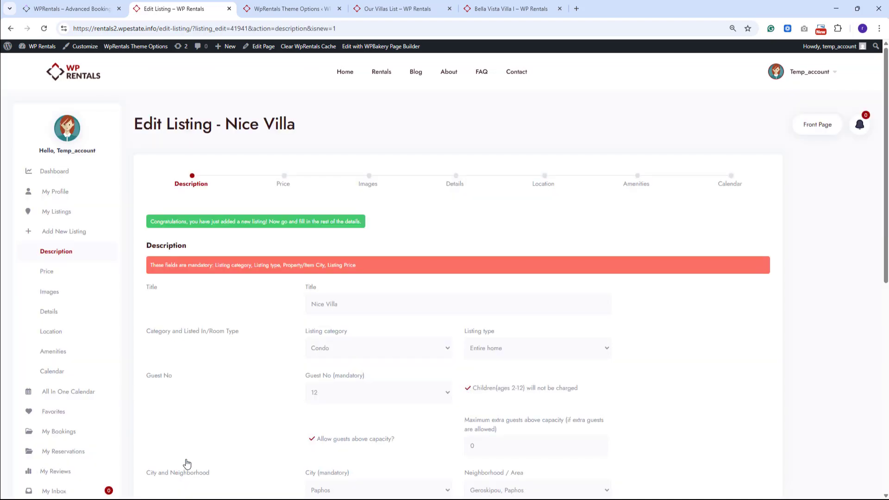
Step: Continue to the listing's Price section and set the price per night to 100 with before label "From" and after label "per your request"
{"action": "scroll", "coordinate": [187, 463], "scroll_direction": "down", "scroll_amount": 8}
{"action": "left_click", "coordinate": [187, 458]}
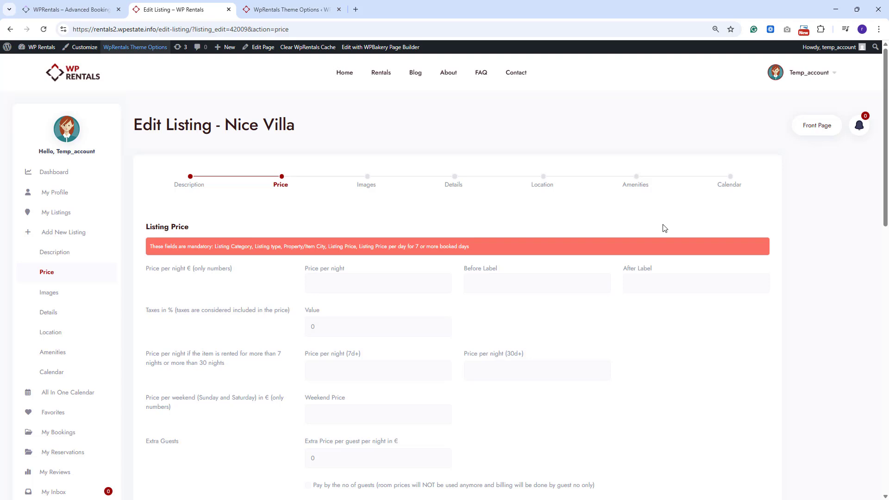
{"action": "scroll", "coordinate": [665, 227], "scroll_direction": "down", "scroll_amount": 3}
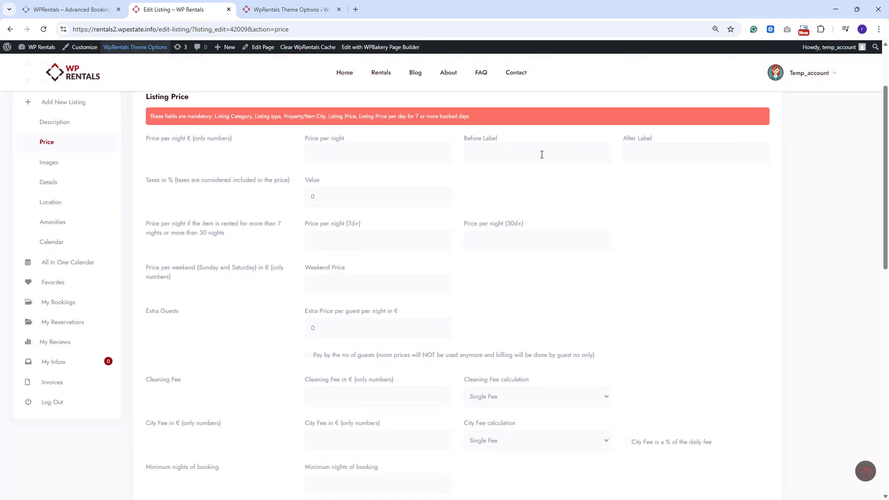
{"action": "left_click", "coordinate": [422, 153]}
{"action": "left_click", "coordinate": [477, 155]}
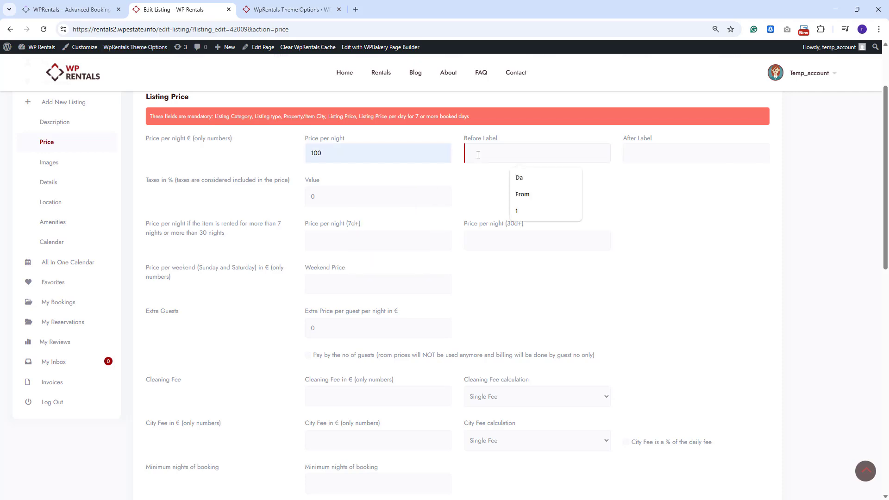
{"action": "left_click", "coordinate": [537, 192]}
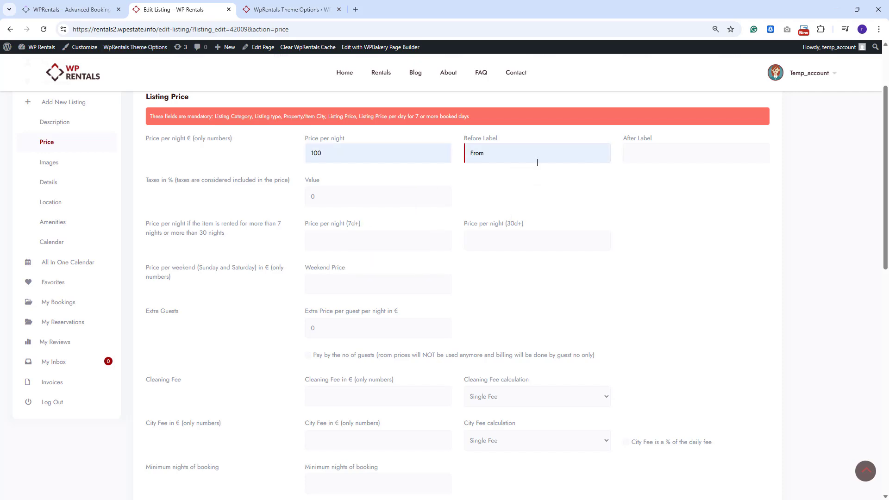
{"action": "left_click", "coordinate": [651, 157]}
{"action": "left_click", "coordinate": [692, 179]}
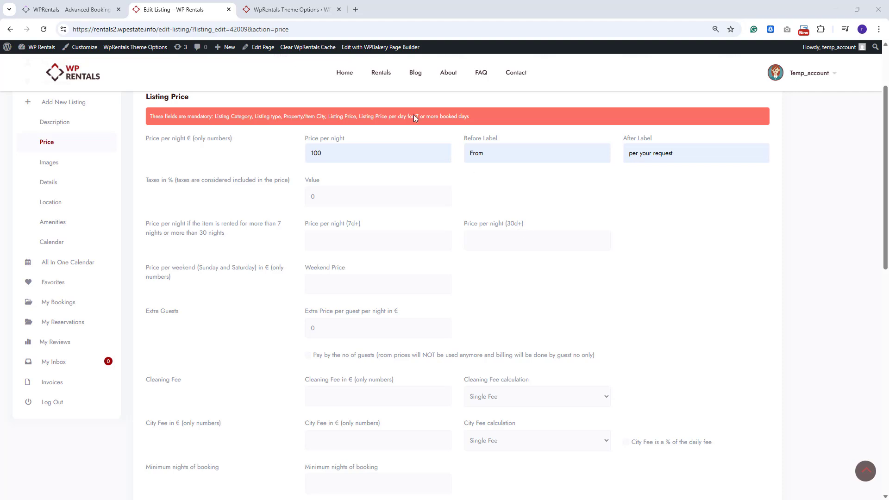
Step: In the Form General Settings, set the two long-stay night thresholds to 10 and 40 and save the settings
{"action": "left_click", "coordinate": [279, 9]}
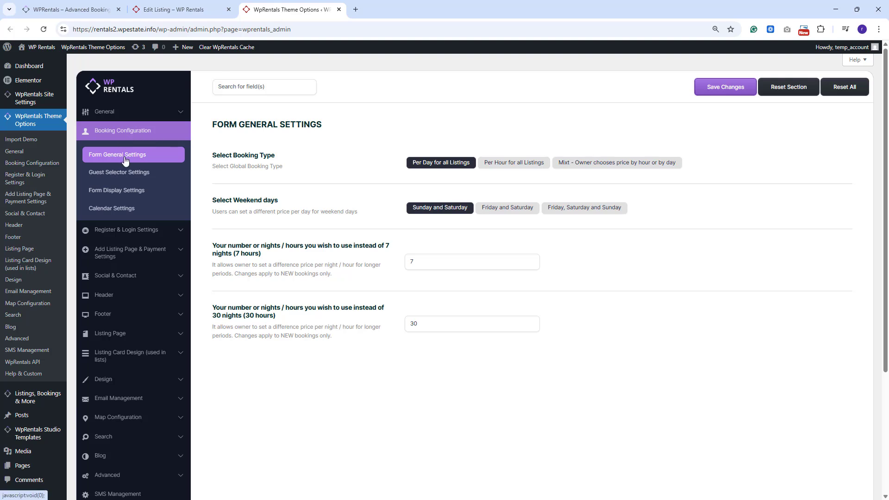
{"action": "left_click", "coordinate": [452, 257]}
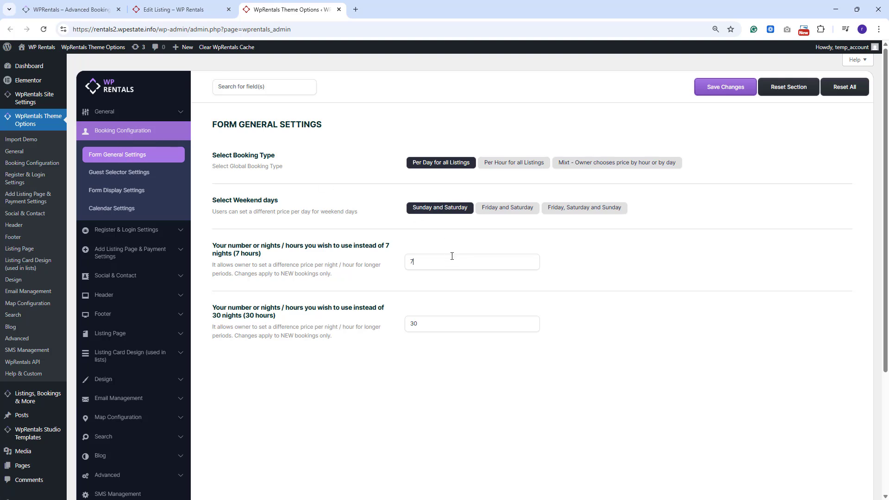
{"action": "type", "text": "10"}
{"action": "double_click", "coordinate": [417, 323]}
{"action": "type", "text": "40"}
{"action": "key", "text": "Return"}
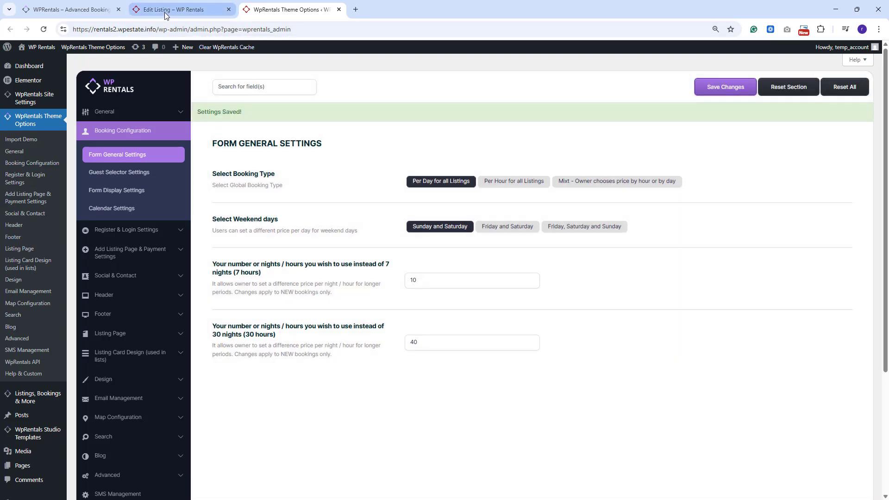
Step: Set the listing's nightly price to 90 for stays over 10 nights and 80 for stays over 40 nights
{"action": "left_click", "coordinate": [165, 12]}
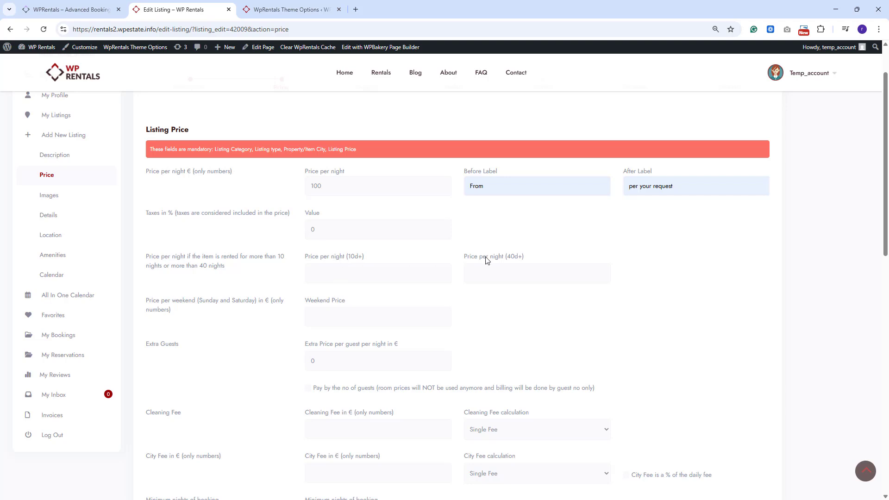
{"action": "left_click", "coordinate": [377, 276]}
{"action": "type", "text": "90"}
{"action": "key", "text": "Tab"}
{"action": "type", "text": "80"}
Step: Check the weekend days setting, set the listing's Weekend Price to 150 and enable Pay by the no of guests
{"action": "left_click", "coordinate": [297, 15]}
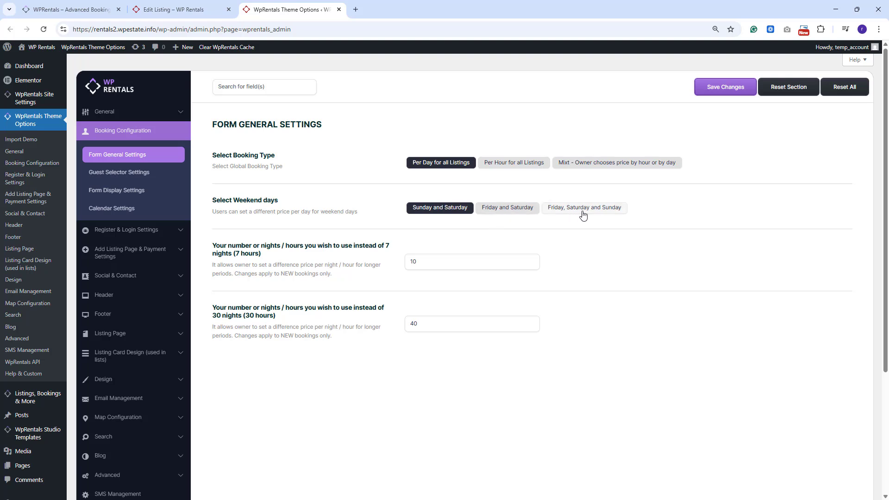
{"action": "key", "text": "ctrl+shift+Tab"}
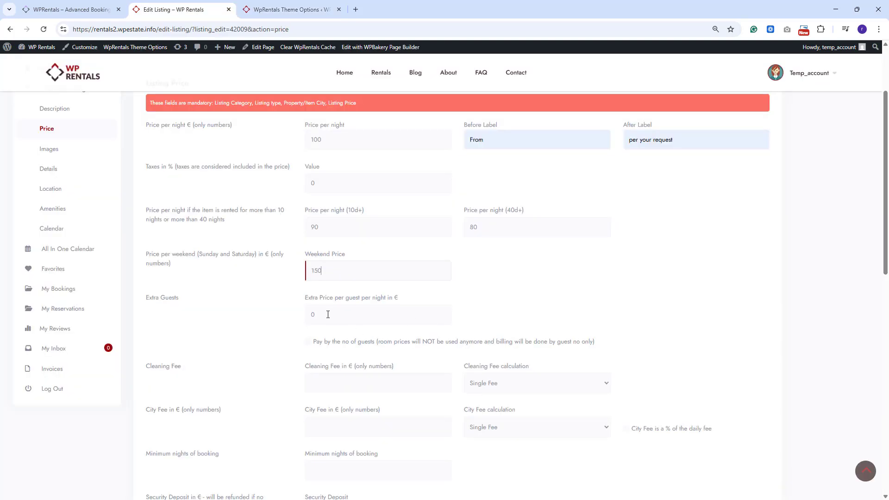
{"action": "left_click", "coordinate": [310, 345]}
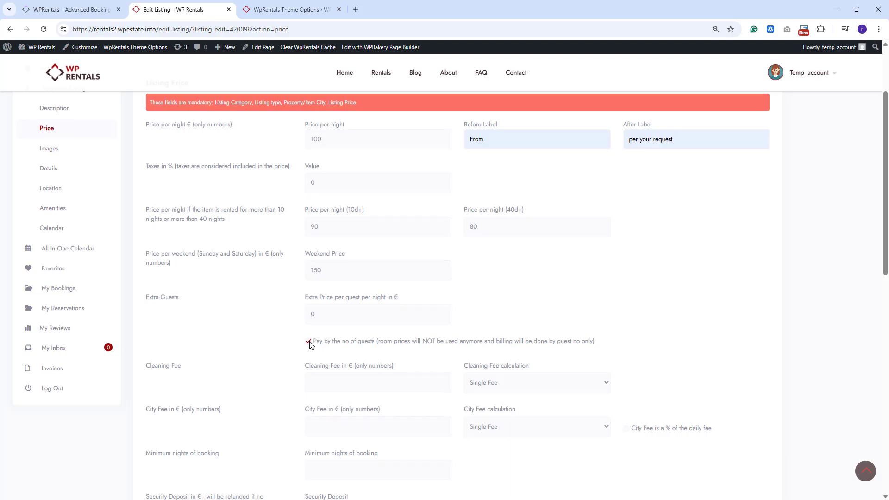
Step: Review the allowed check-in and check-in/check-out days, and add a Breakfast extra option of 10 as a Single Fee
{"action": "scroll", "coordinate": [322, 292], "scroll_direction": "down", "scroll_amount": 2}
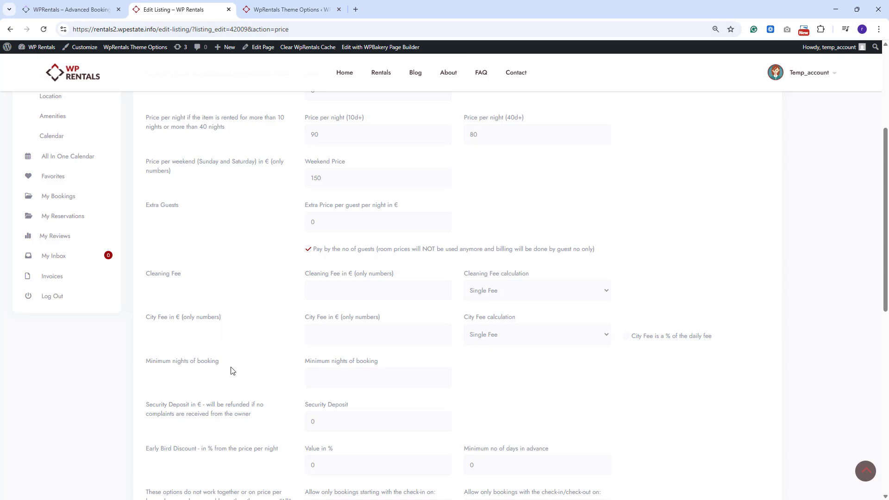
{"action": "scroll", "coordinate": [232, 371], "scroll_direction": "down", "scroll_amount": 2}
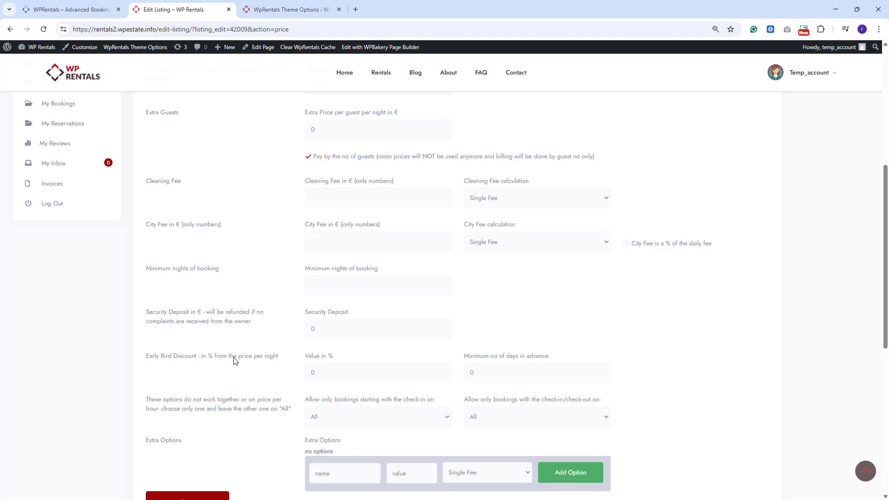
{"action": "scroll", "coordinate": [235, 360], "scroll_direction": "down", "scroll_amount": 2}
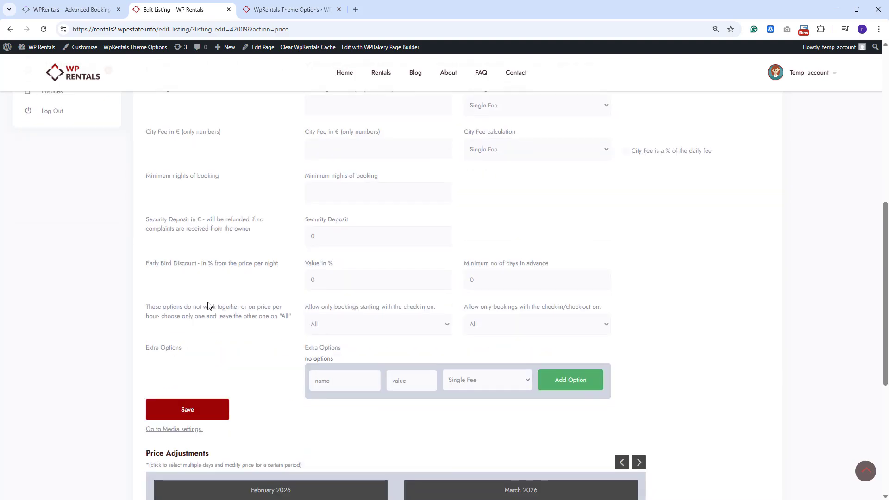
{"action": "left_click", "coordinate": [349, 327]}
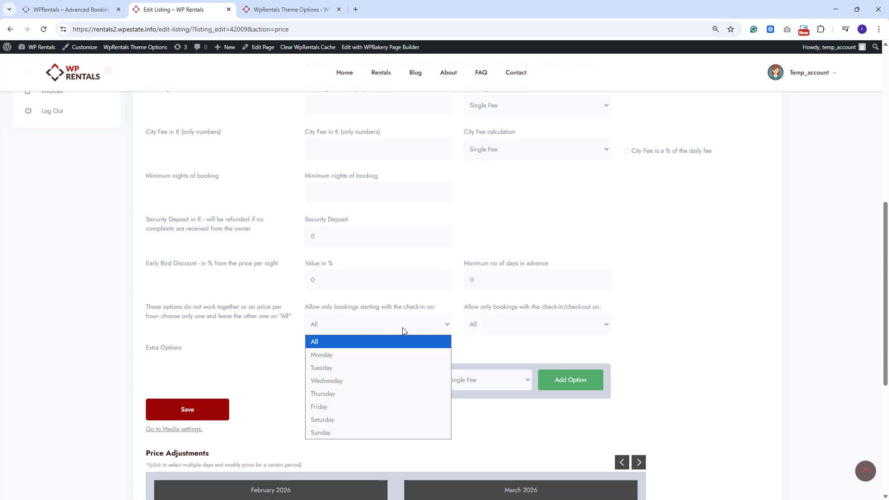
{"action": "left_click", "coordinate": [552, 327]}
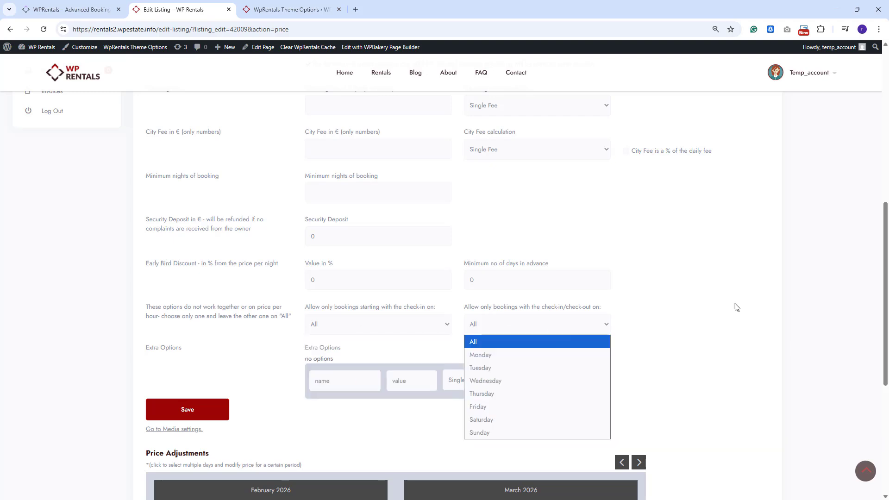
{"action": "scroll", "coordinate": [734, 301], "scroll_direction": "down", "scroll_amount": 3}
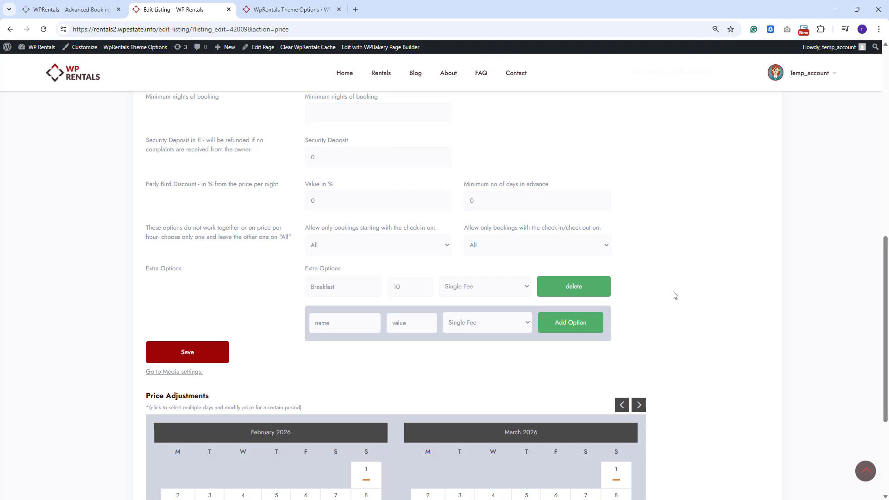
Step: Review the custom price form for 9 to 15 March 2026 from the Price Adjustments calendar and close it
{"action": "scroll", "coordinate": [675, 295], "scroll_direction": "down", "scroll_amount": 4}
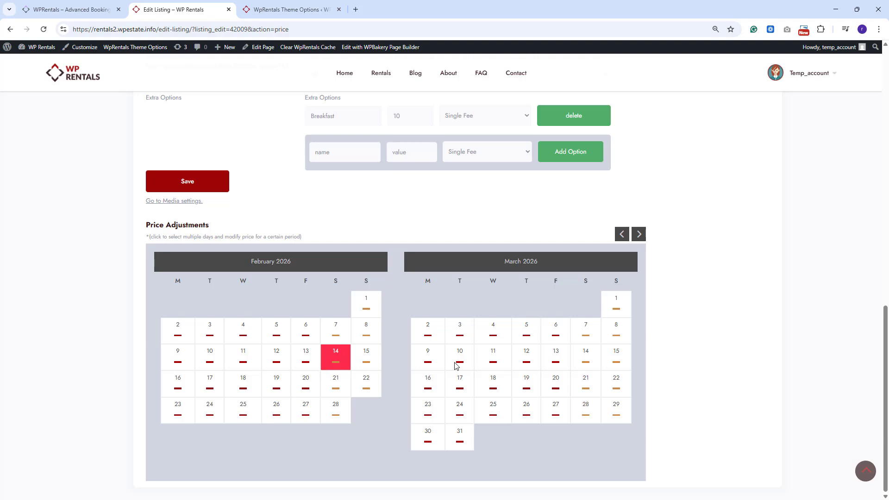
{"action": "left_click", "coordinate": [433, 366]}
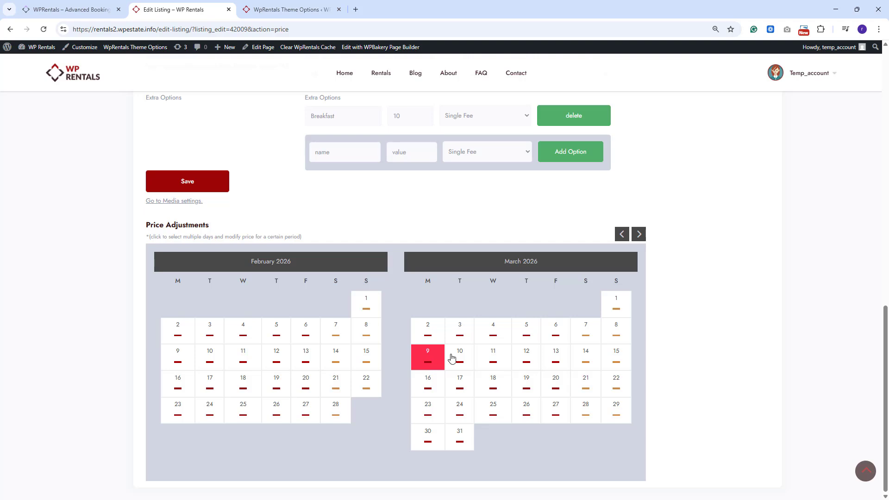
{"action": "left_click", "coordinate": [615, 362]}
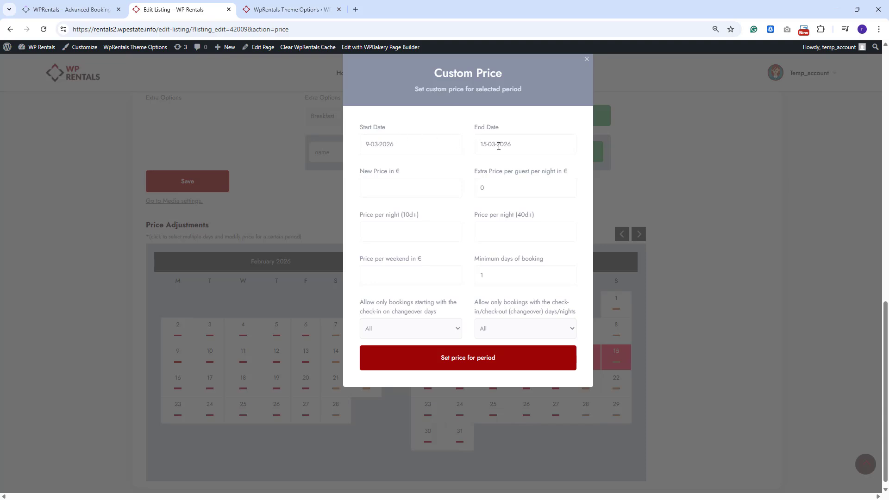
{"action": "left_click", "coordinate": [587, 60]}
{"action": "scroll", "coordinate": [676, 170], "scroll_direction": "up", "scroll_amount": 4}
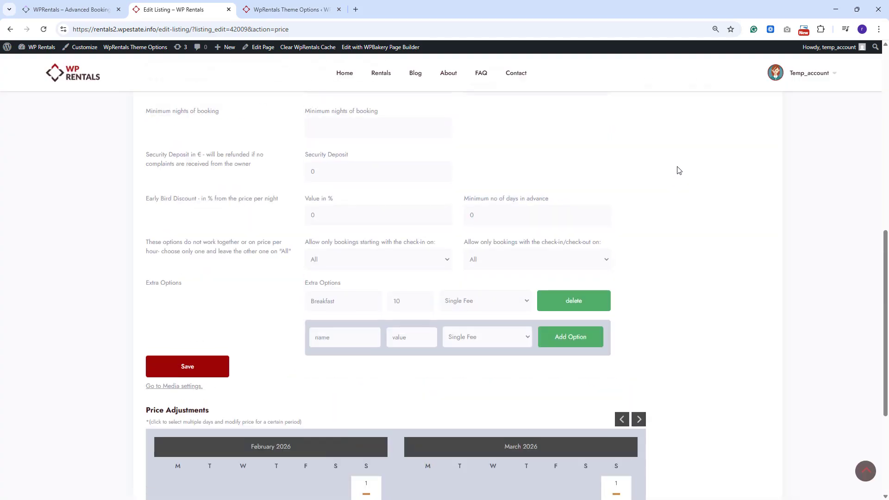
Step: In the Listing Submission Form options, deselect City Fee and Minimum Days from the fields for listing submission
{"action": "left_click", "coordinate": [287, 14]}
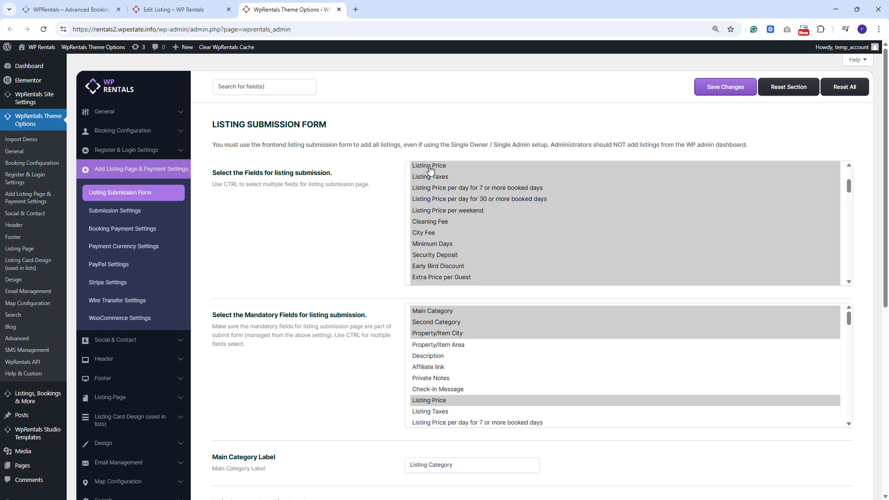
{"action": "left_click", "coordinate": [430, 233], "text": "ctrl"}
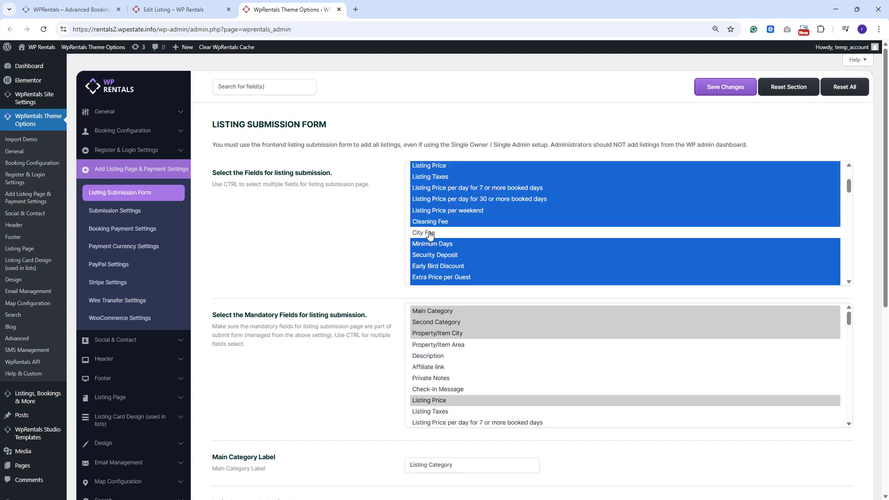
{"action": "left_click", "coordinate": [430, 244], "text": "ctrl"}
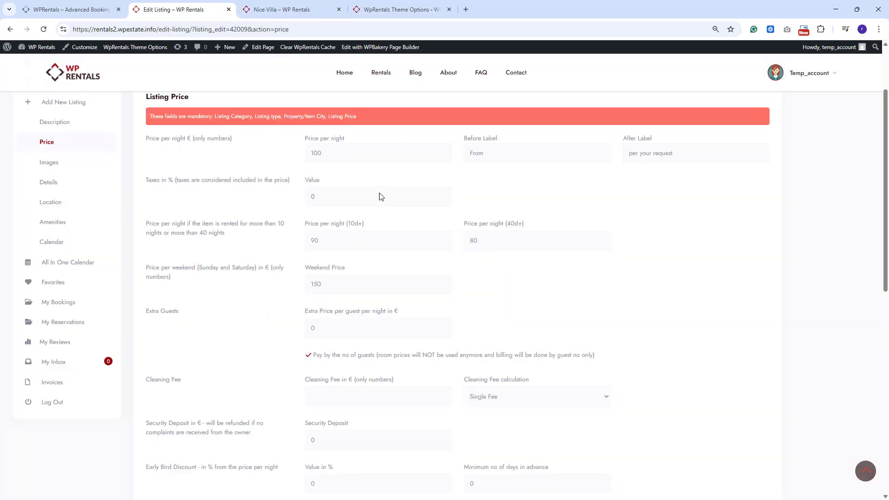
Step: Check the listing's price form and the Price Info and Breakfast option on the Nice Villa page, and open the listing's Images section
{"action": "scroll", "coordinate": [380, 194], "scroll_direction": "down", "scroll_amount": 4}
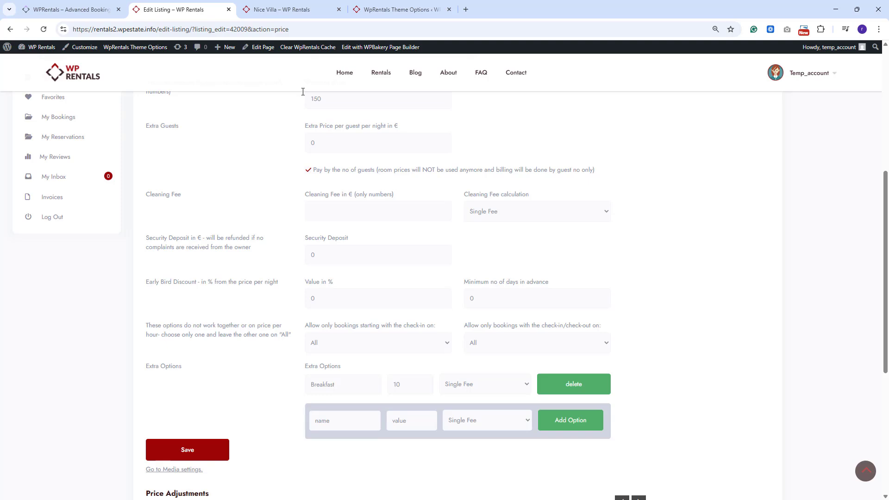
{"action": "left_click", "coordinate": [269, 9]}
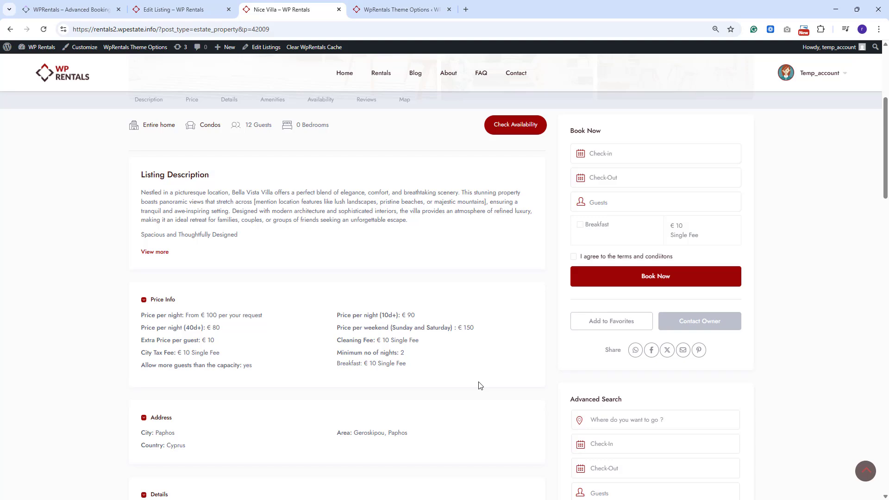
{"action": "left_click", "coordinate": [582, 228]}
{"action": "left_click", "coordinate": [178, 10]}
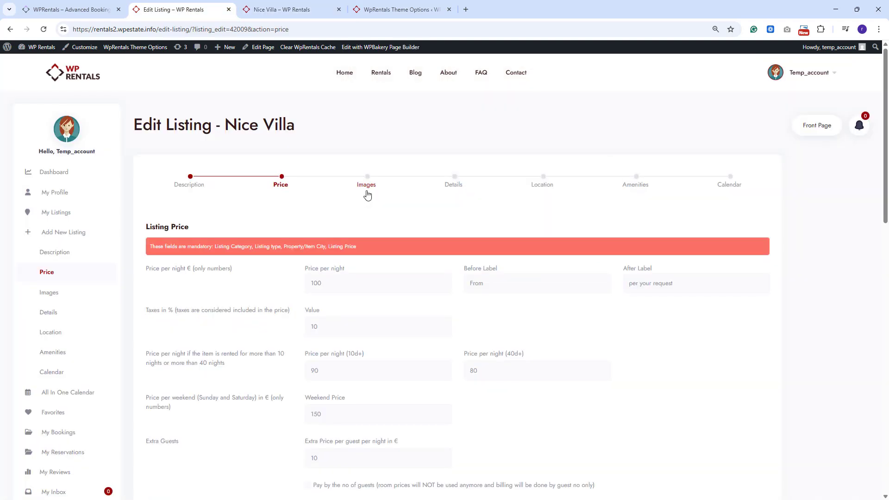
{"action": "scroll", "coordinate": [388, 225], "scroll_direction": "down", "scroll_amount": 11}
{"action": "scroll", "coordinate": [389, 220], "scroll_direction": "down", "scroll_amount": 4}
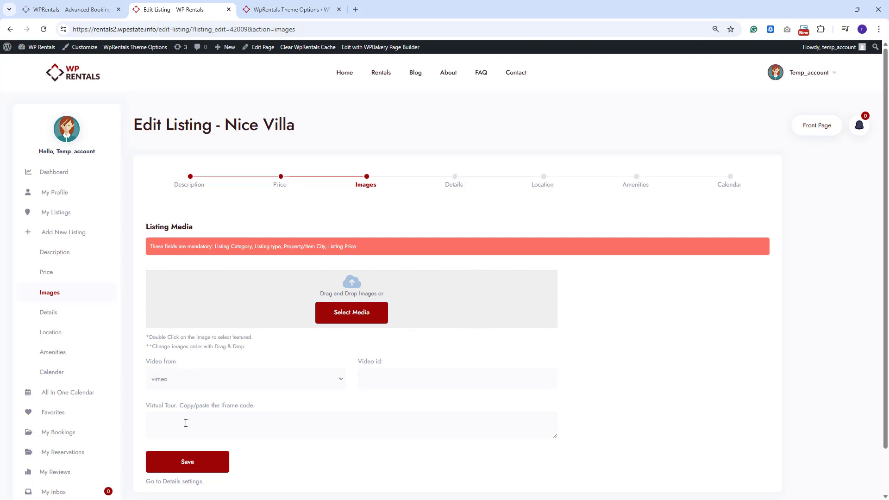
Step: In the Listing Submission Form options, review the media fields and the maximum number of images per listing, and save the changes
{"action": "scroll", "coordinate": [451, 246], "scroll_direction": "down", "scroll_amount": 2}
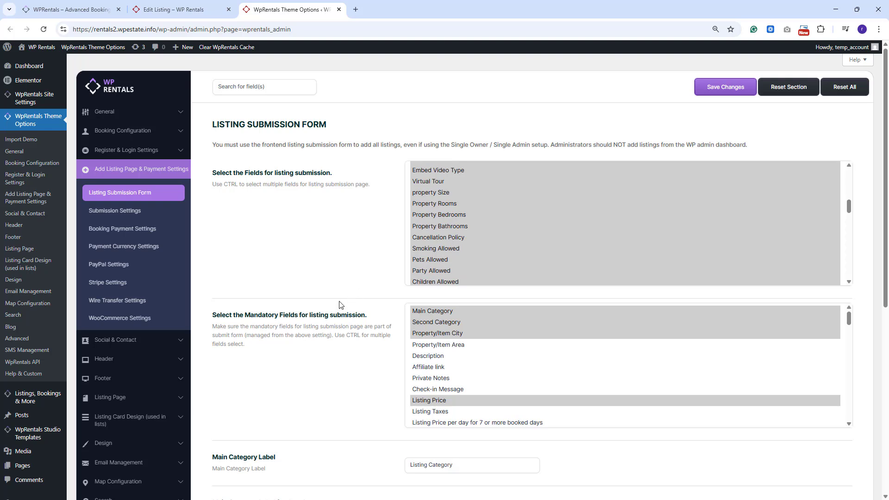
{"action": "scroll", "coordinate": [431, 199], "scroll_direction": "up", "scroll_amount": 1}
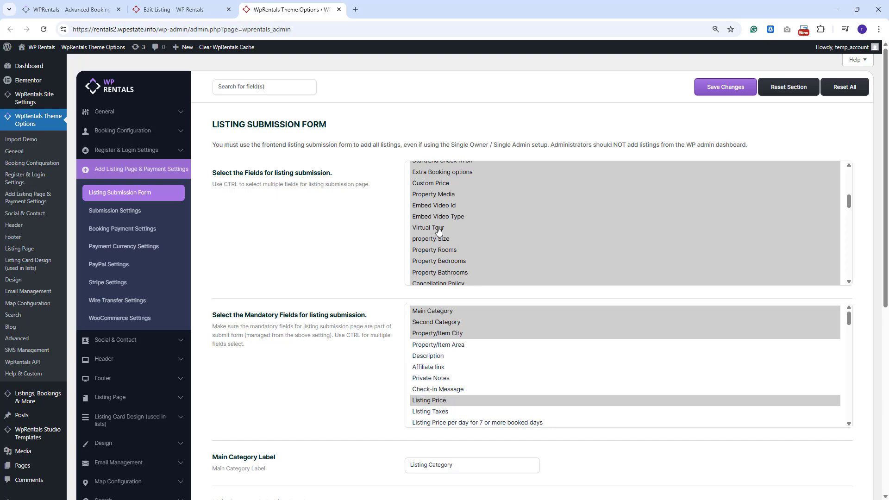
{"action": "scroll", "coordinate": [351, 220], "scroll_direction": "down", "scroll_amount": 7}
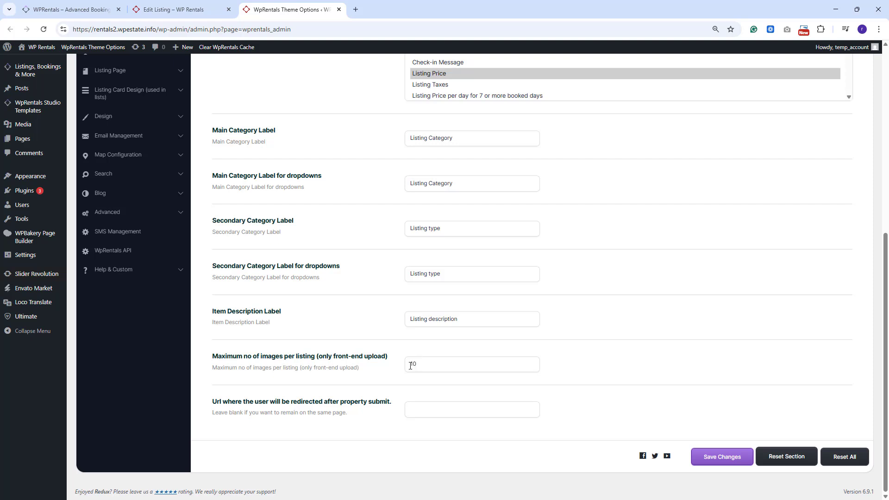
{"action": "left_click", "coordinate": [722, 457]}
Step: Upload book_small.jpg, book2_small.jpg, book3.jpg, book5.jpg and book9.jpg to the listing's media and make the third image the featured one
{"action": "left_click", "coordinate": [182, 9]}
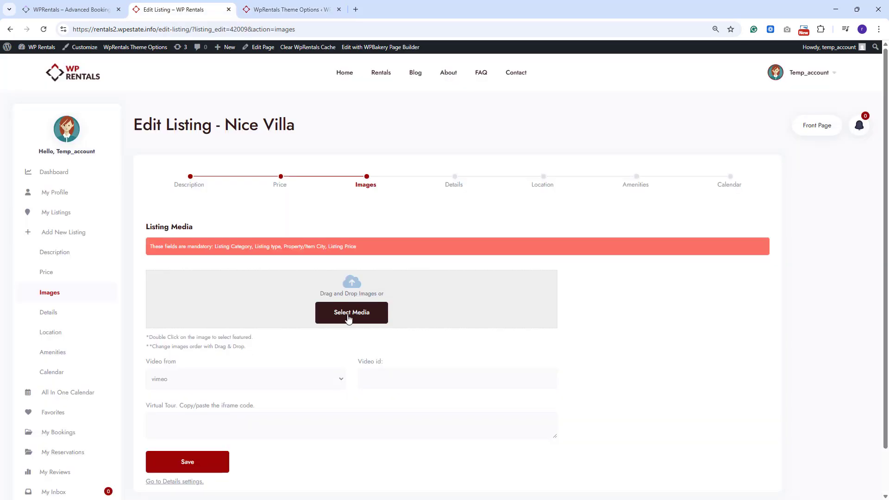
{"action": "left_click", "coordinate": [349, 318]}
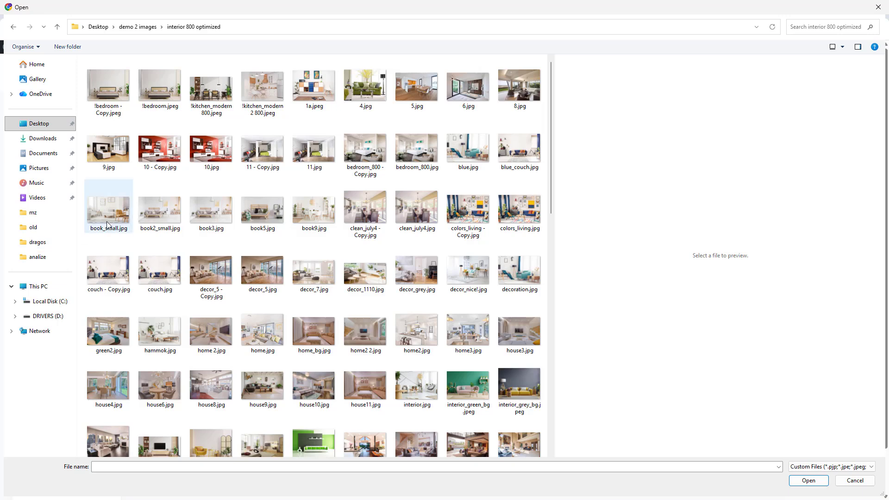
{"action": "left_click", "coordinate": [107, 225]}
{"action": "left_click", "coordinate": [160, 211], "text": "ctrl"}
{"action": "left_click", "coordinate": [211, 210], "text": "ctrl"}
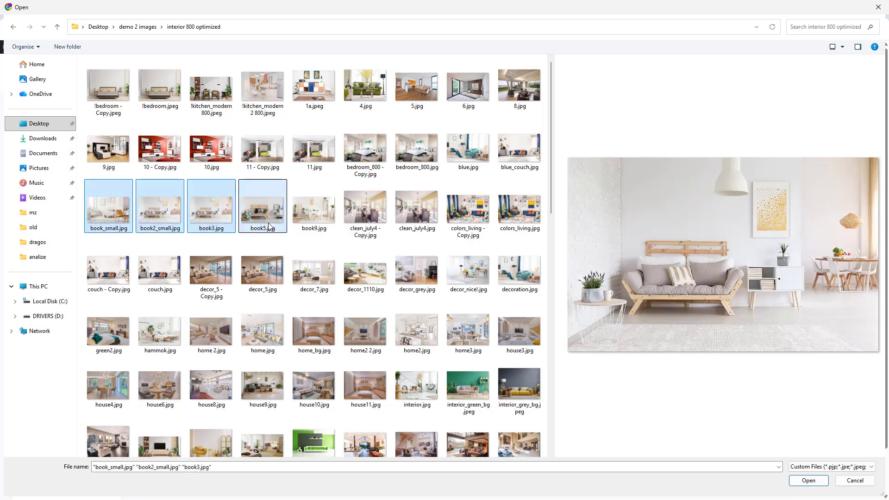
{"action": "left_click", "coordinate": [263, 211], "text": "ctrl"}
{"action": "left_click", "coordinate": [311, 227], "text": "ctrl"}
{"action": "key", "text": "Return"}
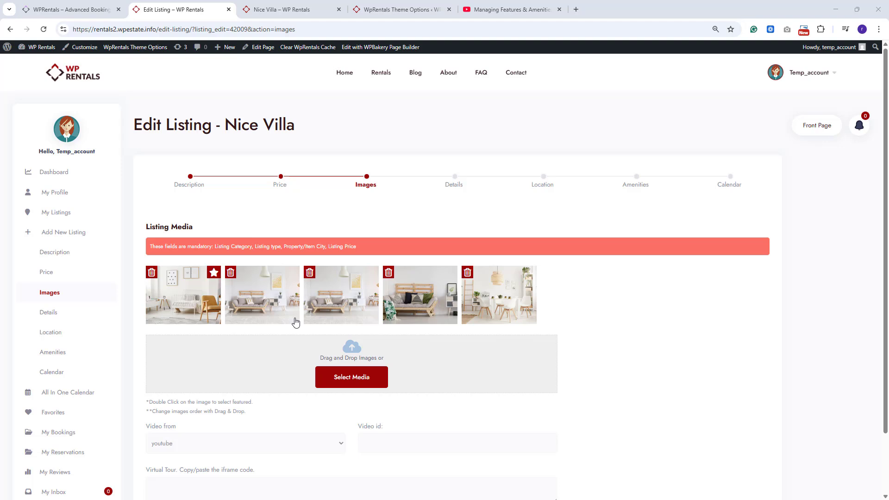
{"action": "double_click", "coordinate": [342, 298]}
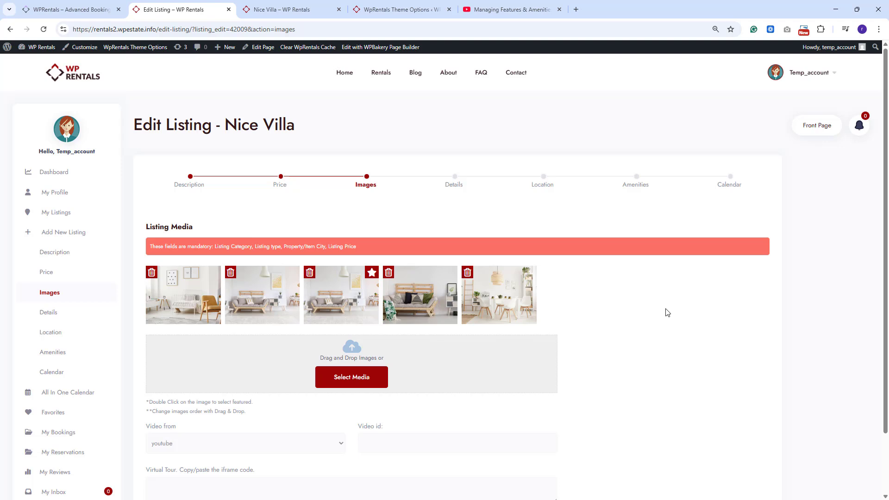
Step: Upload further interior images, and move the brown sofa living room image to second place and the staircase TV room image to fourth
{"action": "left_click", "coordinate": [384, 377]}
{"action": "left_click", "coordinate": [114, 333], "text": "shift"}
{"action": "left_click", "coordinate": [193, 340], "text": "shift"}
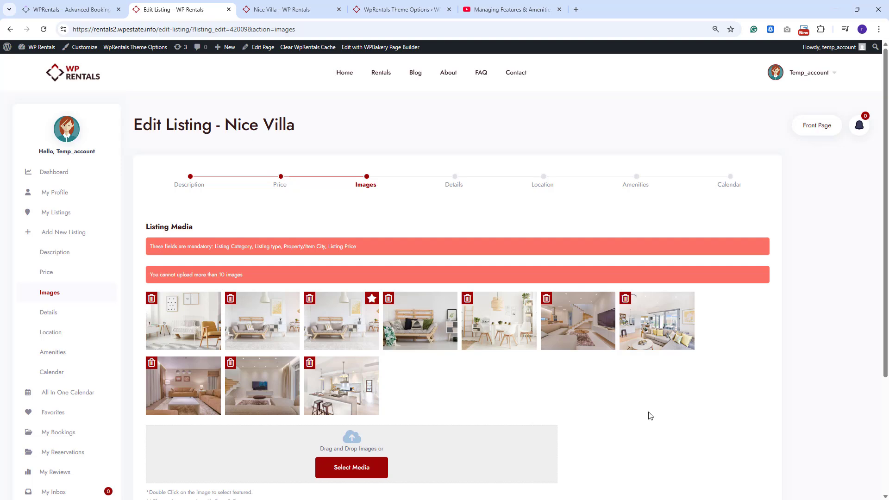
{"action": "scroll", "coordinate": [647, 415], "scroll_direction": "down", "scroll_amount": 3}
{"action": "left_click_drag", "start_coordinate": [359, 157], "coordinate": [262, 162]}
{"action": "left_click_drag", "start_coordinate": [369, 225], "coordinate": [416, 167]}
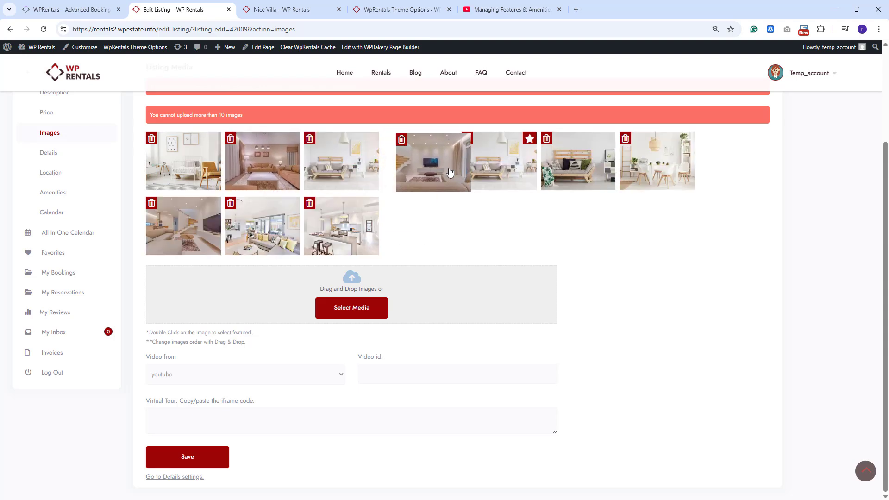
Step: Set the video source to youtube, enter the id zKLXR7SK44A copied from the YouTube video's address, and save the listing media
{"action": "left_click", "coordinate": [171, 376]}
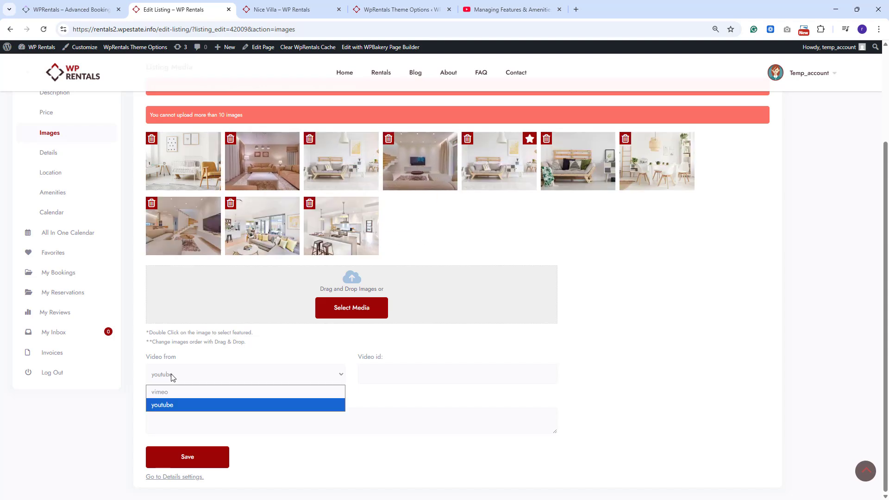
{"action": "left_click", "coordinate": [177, 405]}
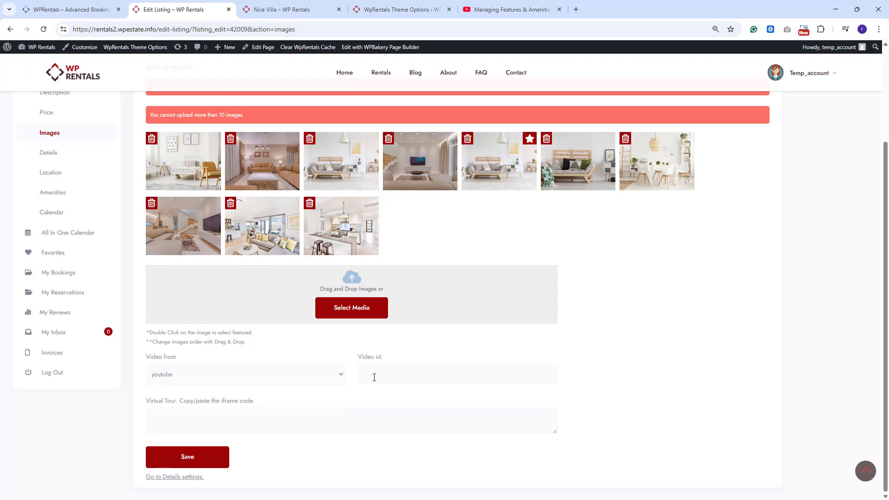
{"action": "left_click", "coordinate": [514, 10]}
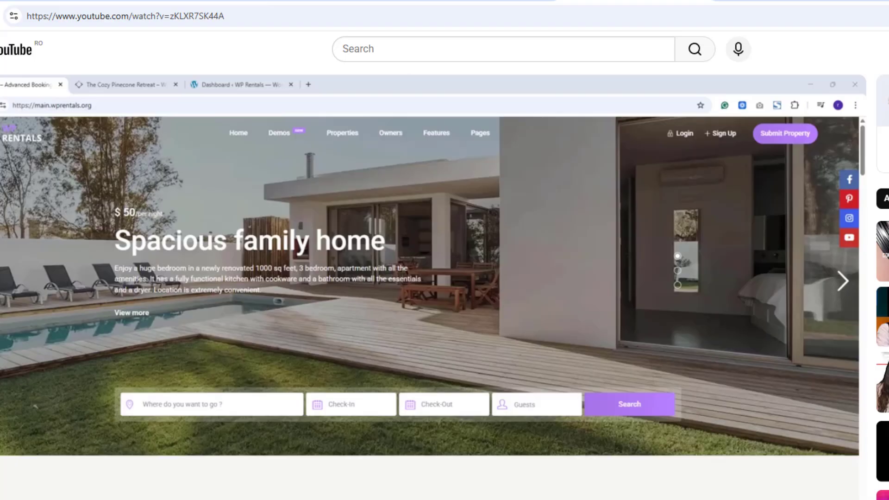
{"action": "left_click", "coordinate": [211, 29]}
{"action": "double_click", "coordinate": [215, 14]}
{"action": "right_click", "coordinate": [193, 13]}
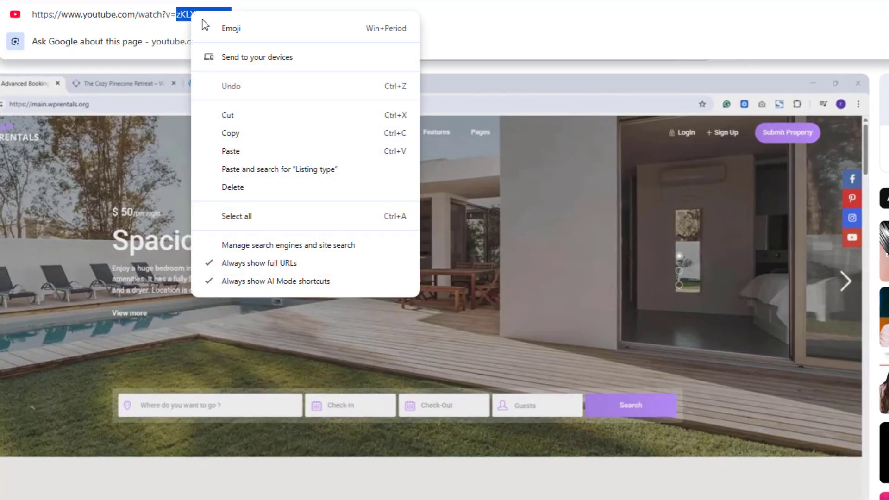
{"action": "left_click", "coordinate": [230, 134]}
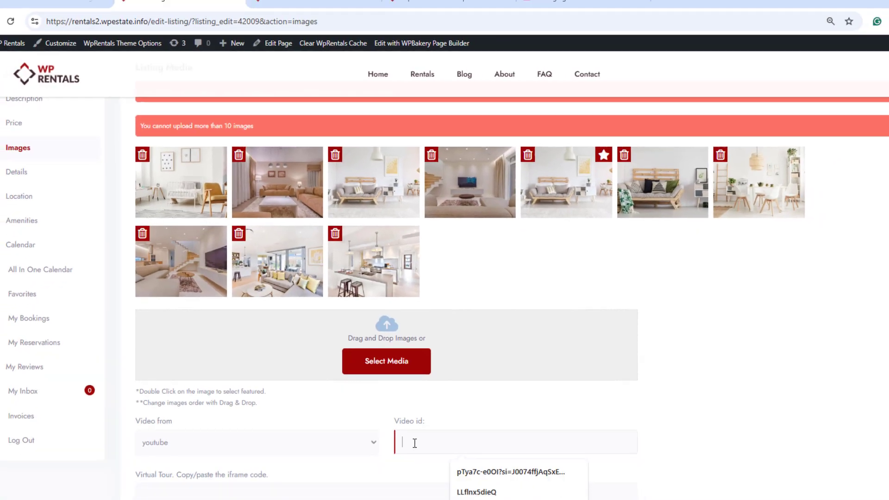
{"action": "key", "text": "ctrl+v"}
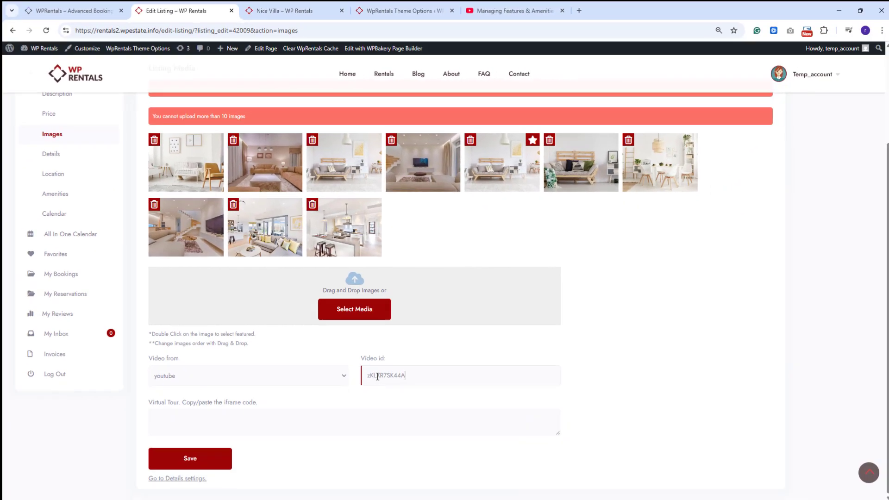
{"action": "left_click", "coordinate": [189, 499]}
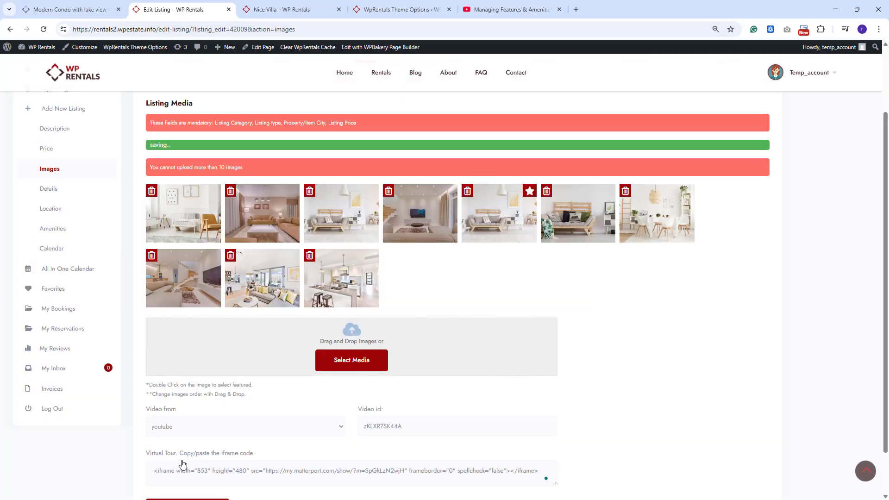
Step: Check the image gallery and the embedded Virtual Tour on the Nice Villa listing page
{"action": "key", "text": "ctrl+Tab"}
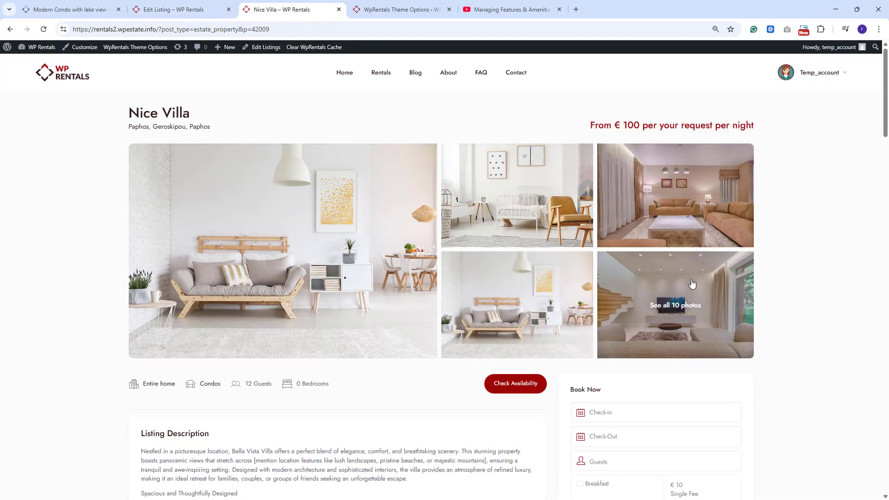
{"action": "scroll", "coordinate": [421, 264], "scroll_direction": "down", "scroll_amount": 5}
{"action": "scroll", "coordinate": [482, 395], "scroll_direction": "down", "scroll_amount": 10}
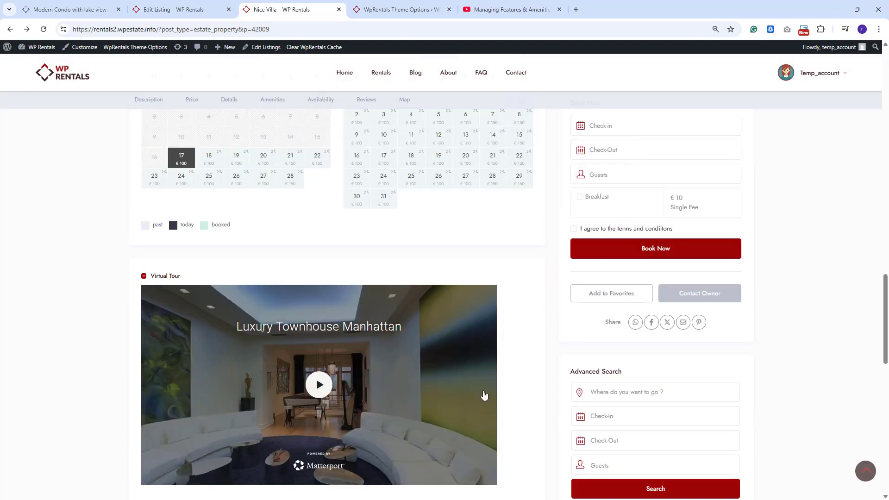
{"action": "scroll", "coordinate": [298, 334], "scroll_direction": "up", "scroll_amount": 14}
{"action": "scroll", "coordinate": [300, 333], "scroll_direction": "up", "scroll_amount": 1}
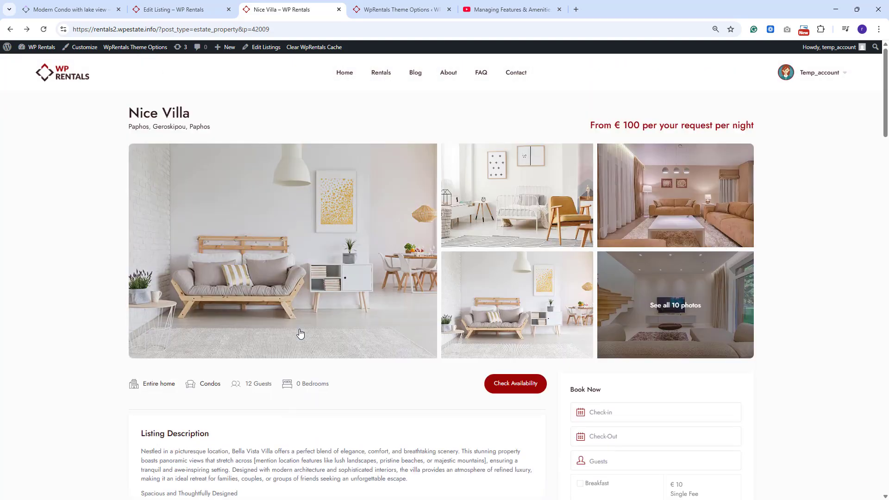
Step: Save the listing page design as Type 1, switch it to Type 2, and check the video on the Nice Villa page
{"action": "left_click", "coordinate": [377, 9]}
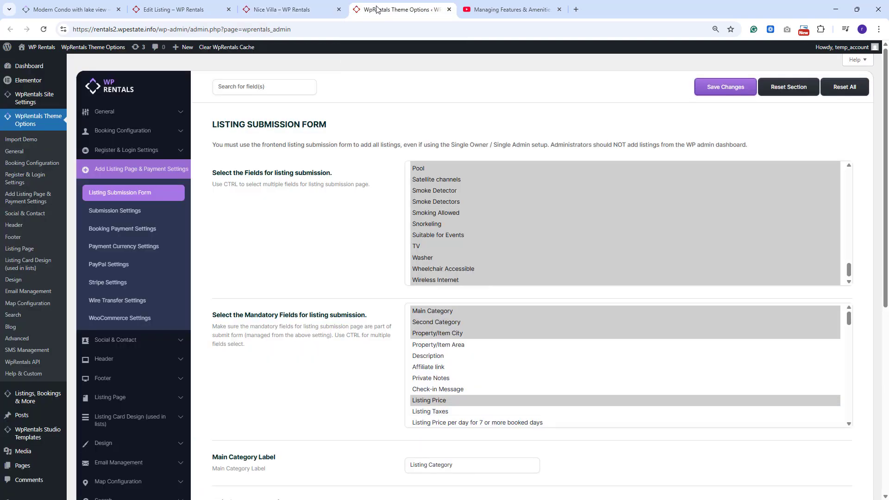
{"action": "left_click", "coordinate": [102, 399]}
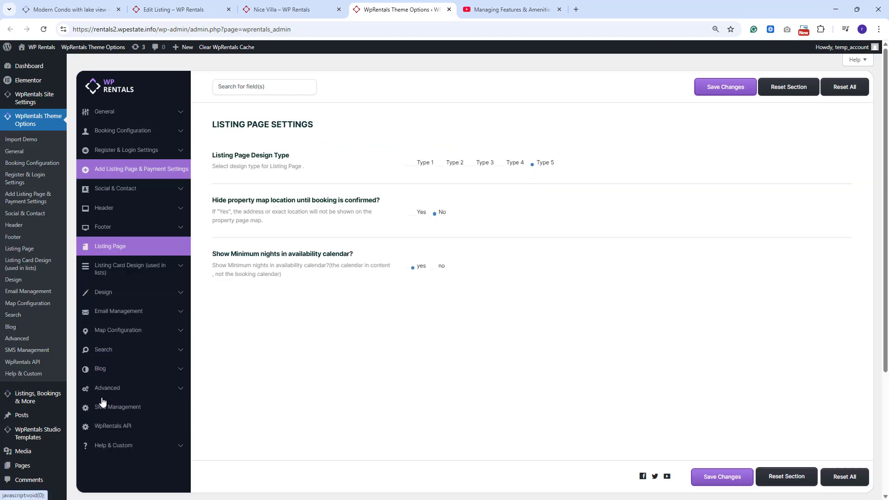
{"action": "left_click", "coordinate": [428, 165]}
{"action": "left_click", "coordinate": [716, 95]}
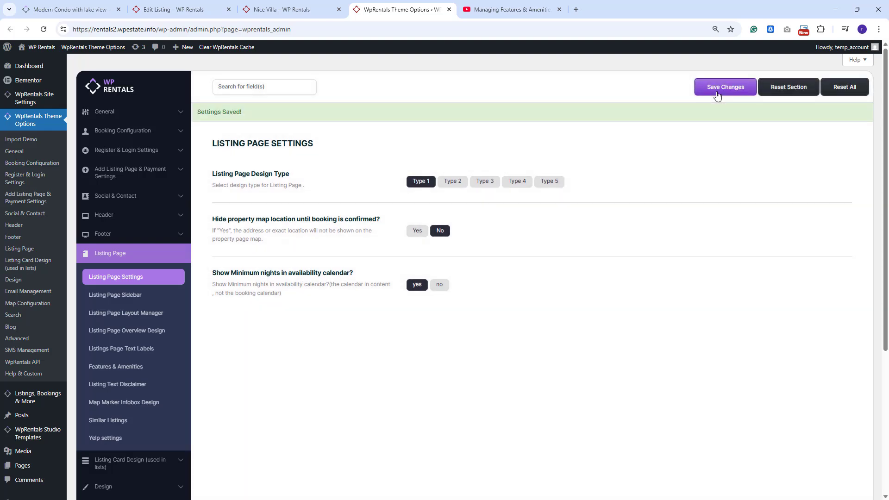
{"action": "left_click", "coordinate": [446, 166]}
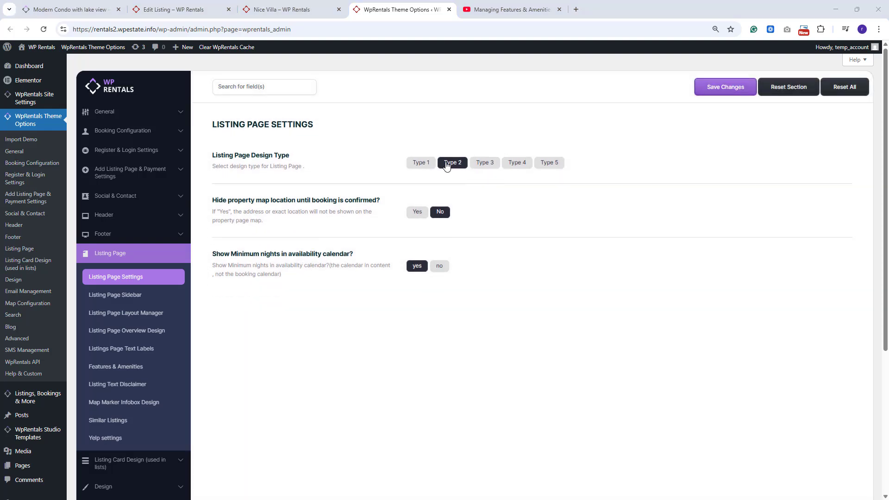
{"action": "scroll", "coordinate": [599, 218], "scroll_direction": "down", "scroll_amount": 8}
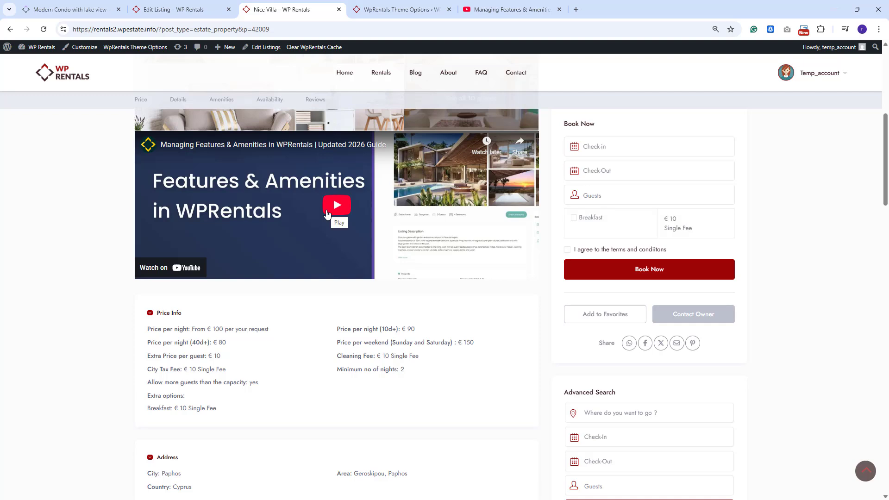
Step: Look over the listing's Details section and the matching property fields in the Listing Submission Form theme options
{"action": "key", "text": "ctrl+shift+Tab"}
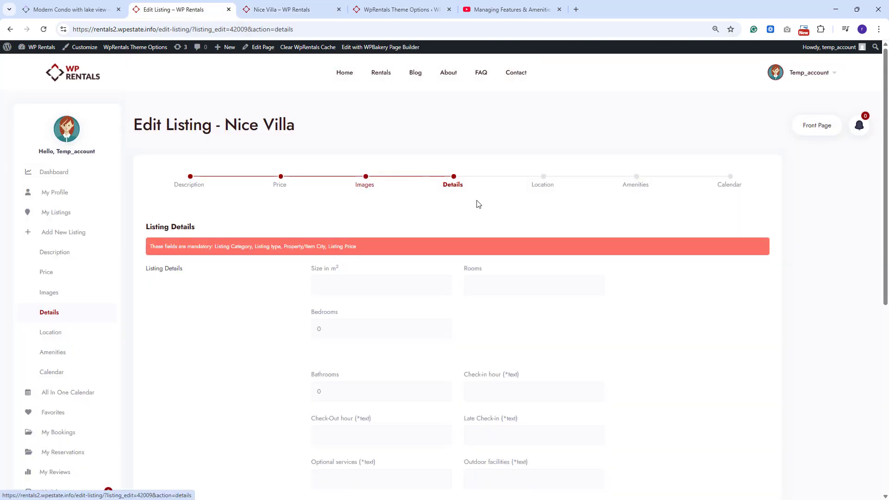
{"action": "scroll", "coordinate": [715, 266], "scroll_direction": "down", "scroll_amount": 3}
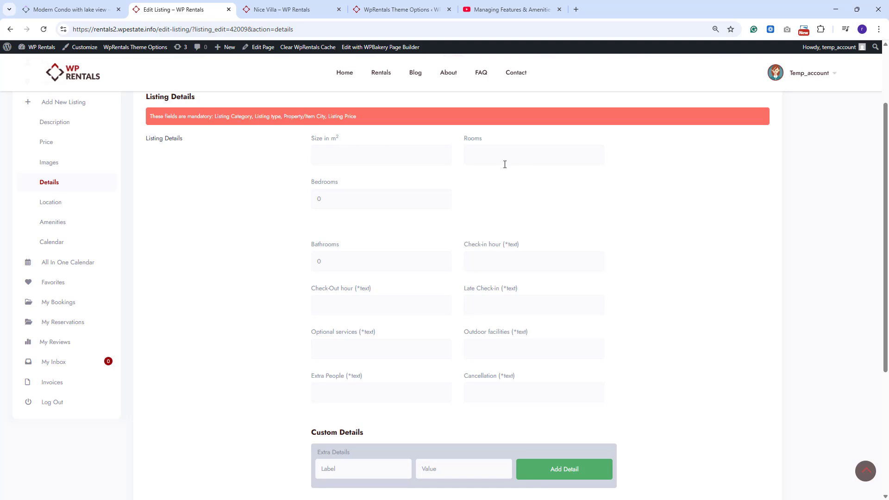
{"action": "left_click", "coordinate": [400, 10]}
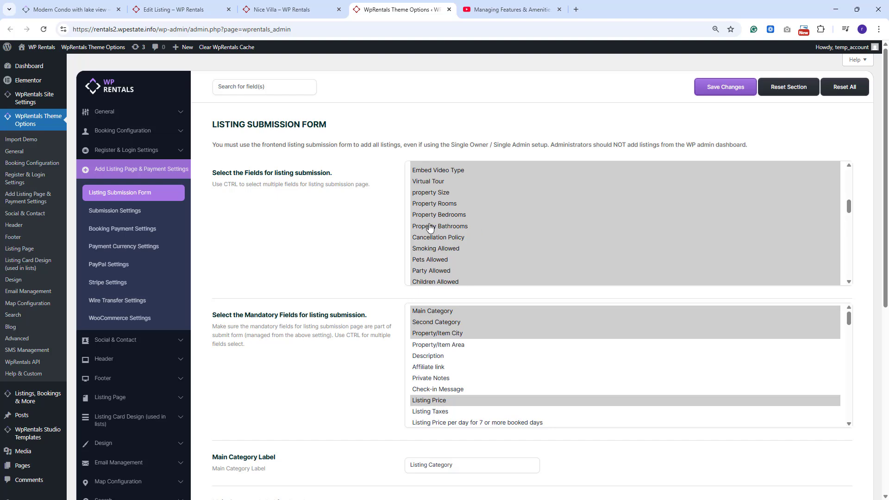
Step: In the listing's details, set the size to 150 m², the rooms to 3 and the bedrooms to 2
{"action": "left_click", "coordinate": [181, 9]}
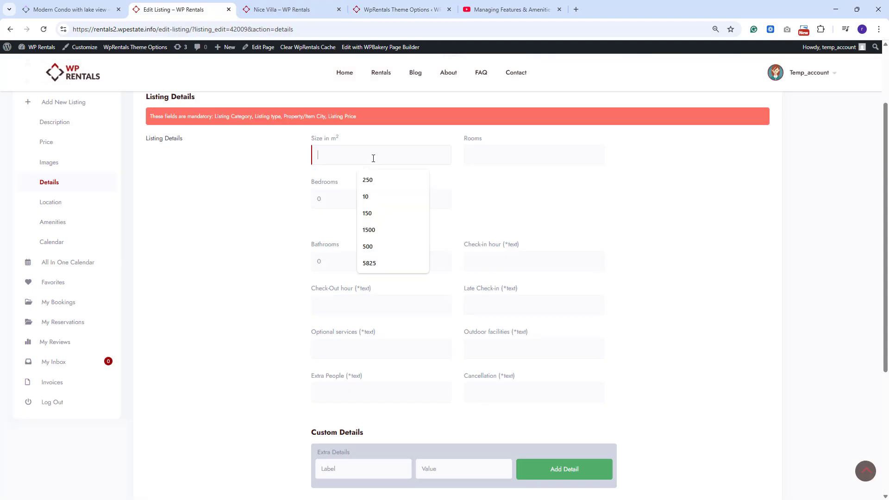
{"action": "type", "text": "150"}
{"action": "left_click", "coordinate": [522, 159]}
{"action": "type", "text": "3"}
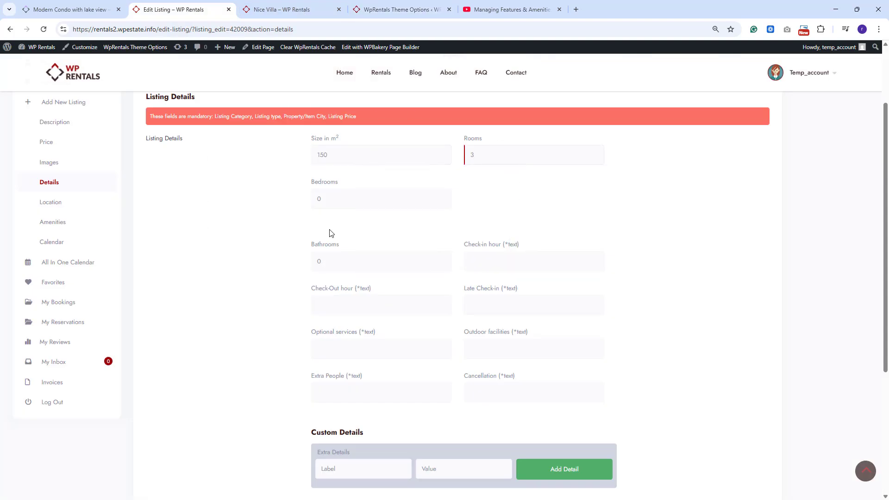
{"action": "left_click", "coordinate": [332, 204]}
{"action": "key", "text": "BackSpace"}
{"action": "type", "text": "2"}
{"action": "left_click", "coordinate": [528, 210]}
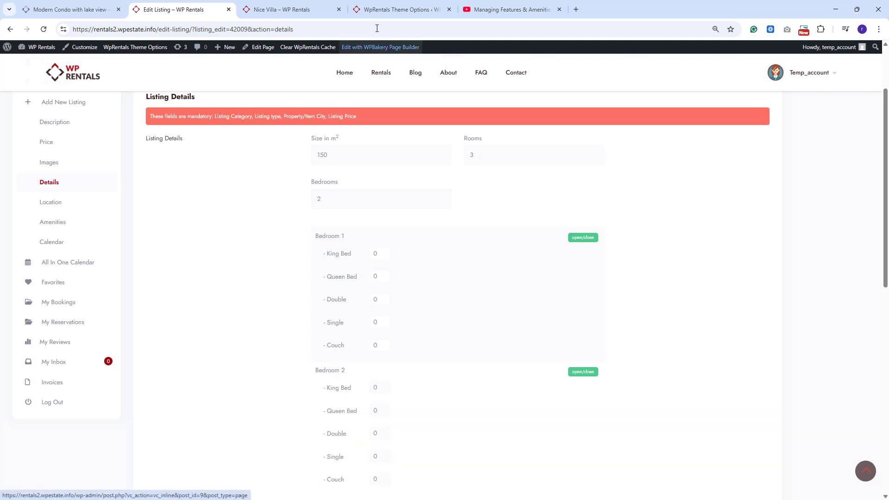
Step: Look at the Types of Beds setting among the Listings Page Text Labels in the theme options
{"action": "left_click", "coordinate": [379, 10]}
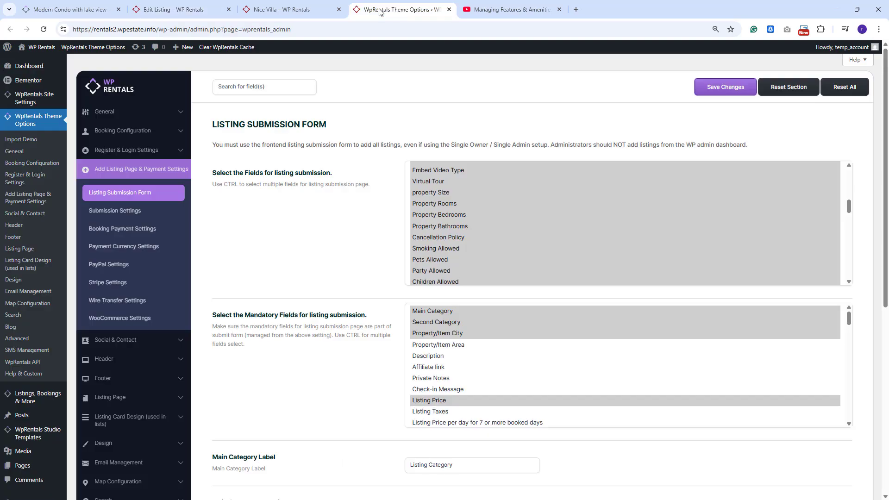
{"action": "left_click", "coordinate": [125, 399]}
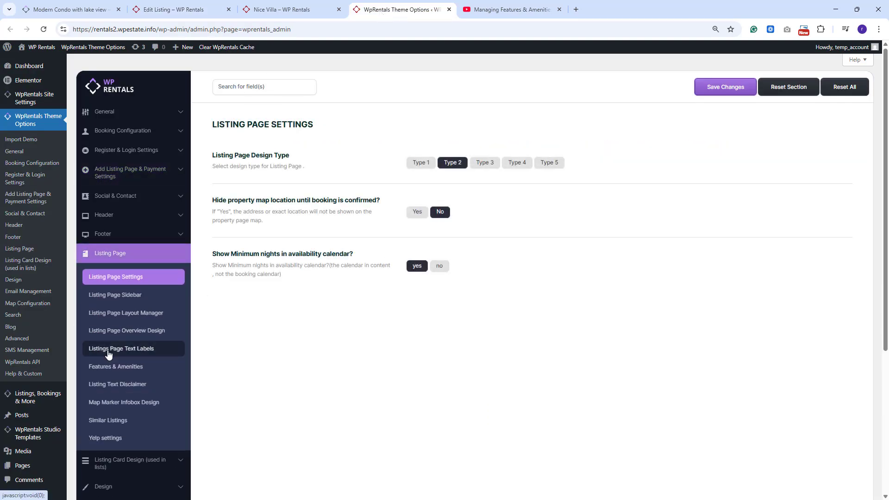
{"action": "left_click", "coordinate": [109, 354]}
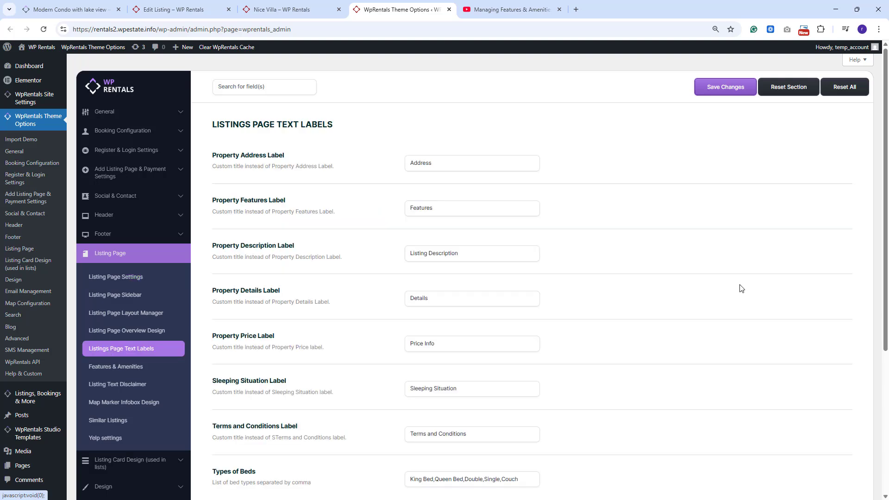
{"action": "scroll", "coordinate": [739, 288], "scroll_direction": "down", "scroll_amount": 2}
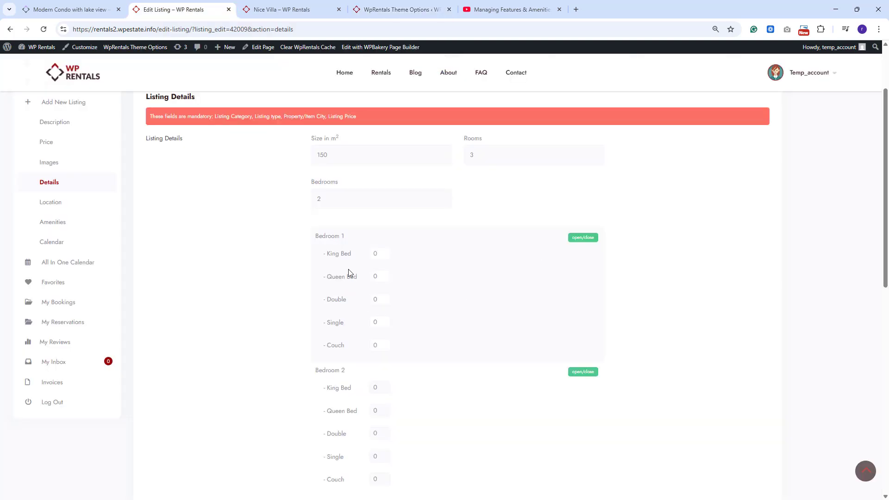
Step: Assign 1 king bed to Bedroom 1 and 2 queen beds to Bedroom 2, and set the bathrooms to 1
{"action": "left_click_drag", "start_coordinate": [372, 254], "coordinate": [429, 253]}
{"action": "type", "text": "1"}
{"action": "double_click", "coordinate": [375, 414]}
{"action": "type", "text": "2"}
{"action": "scroll", "coordinate": [353, 254], "scroll_direction": "down", "scroll_amount": 5}
{"action": "left_click", "coordinate": [353, 254]}
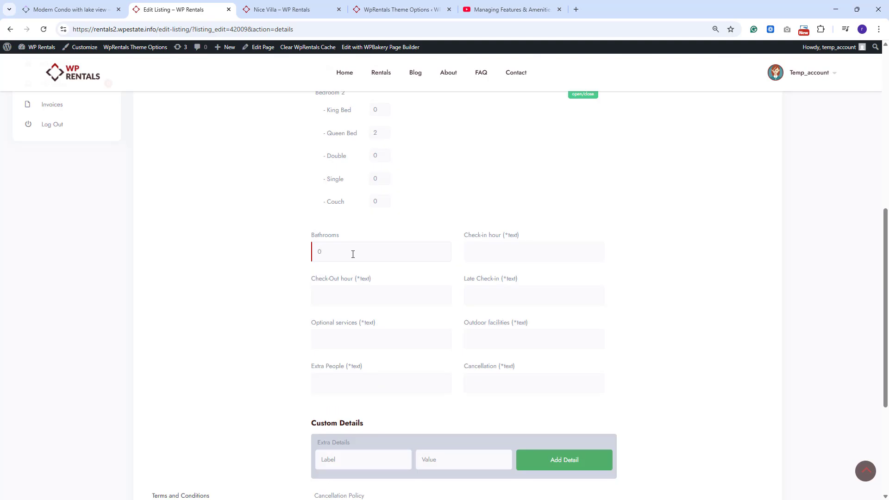
{"action": "key", "text": "BackSpace"}
{"action": "type", "text": "1"}
{"action": "left_click", "coordinate": [725, 206]}
Step: In the Listing Custom Fields theme options, name and label a new field Pet allowed and make it a dropdown
{"action": "left_click", "coordinate": [399, 10]}
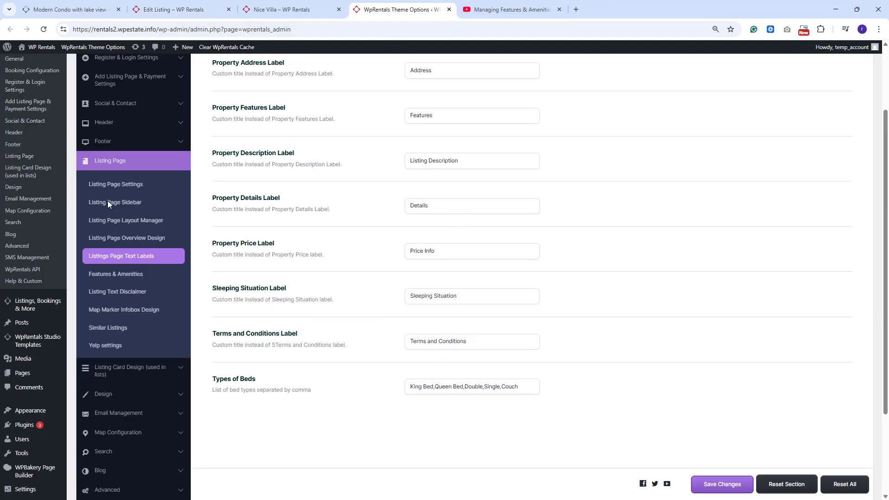
{"action": "scroll", "coordinate": [168, 197], "scroll_direction": "up", "scroll_amount": 3}
{"action": "left_click", "coordinate": [126, 115]}
{"action": "left_click", "coordinate": [116, 242]}
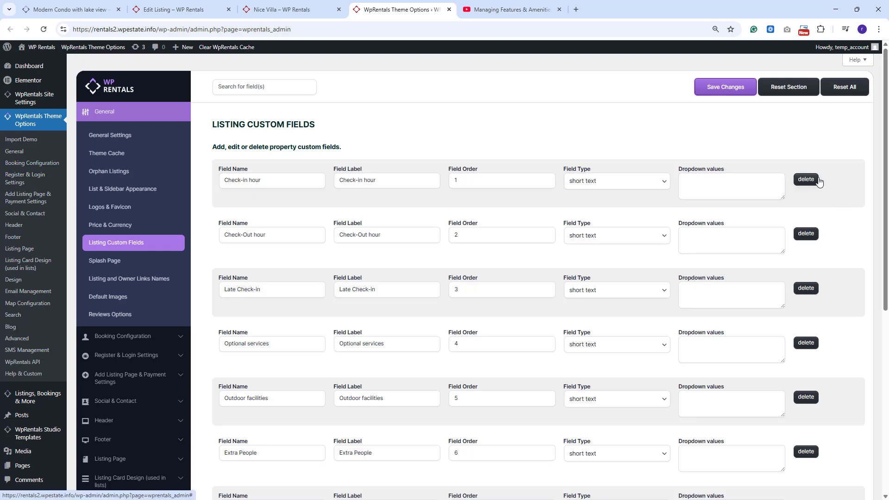
{"action": "scroll", "coordinate": [819, 182], "scroll_direction": "down", "scroll_amount": 7}
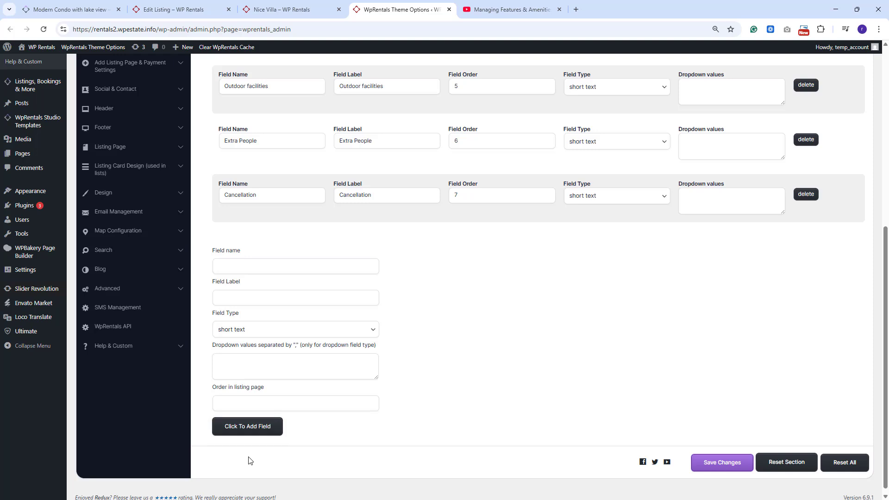
{"action": "left_click", "coordinate": [249, 269]}
{"action": "left_click", "coordinate": [254, 330]}
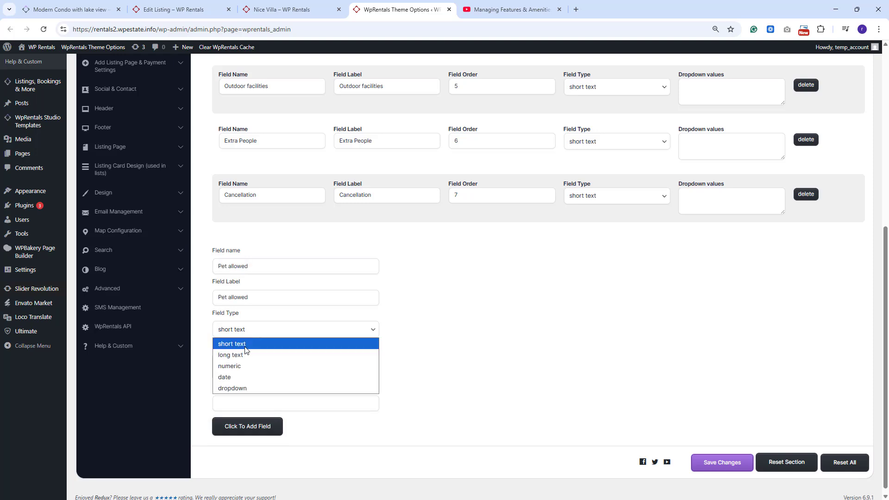
{"action": "left_click", "coordinate": [234, 389]}
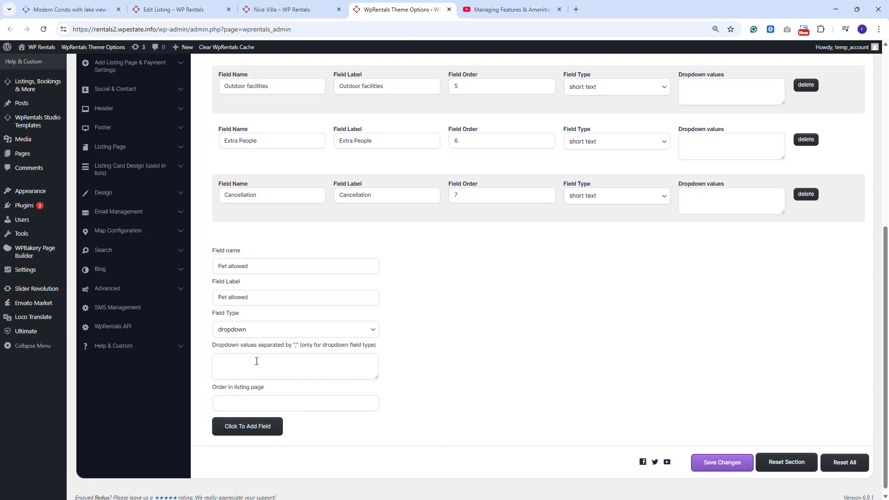
Step: Give the Pet allowed field the dropdown values Yes, No and order 8, and add it to the custom fields
{"action": "type", "text": "Yes, NO"}
{"action": "left_click", "coordinate": [252, 404]}
{"action": "type", "text": "8"}
{"action": "left_click", "coordinate": [257, 427]}
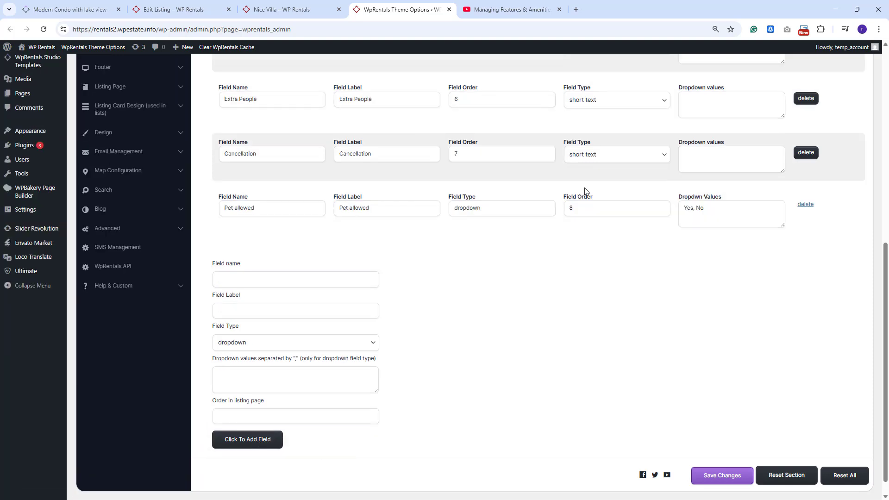
{"action": "scroll", "coordinate": [558, 271], "scroll_direction": "down", "scroll_amount": 1}
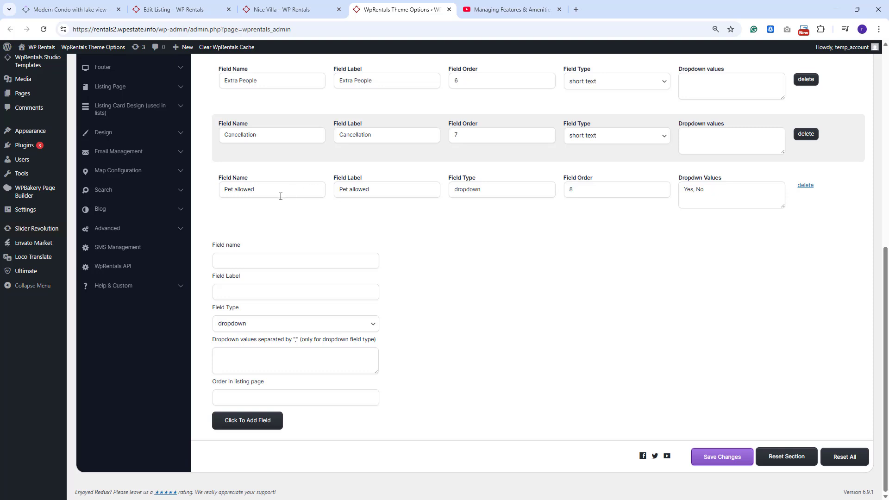
Step: Keep Pet allowed selected among the Listing Submission Form fields and save the theme options
{"action": "scroll", "coordinate": [280, 196], "scroll_direction": "up", "scroll_amount": 7}
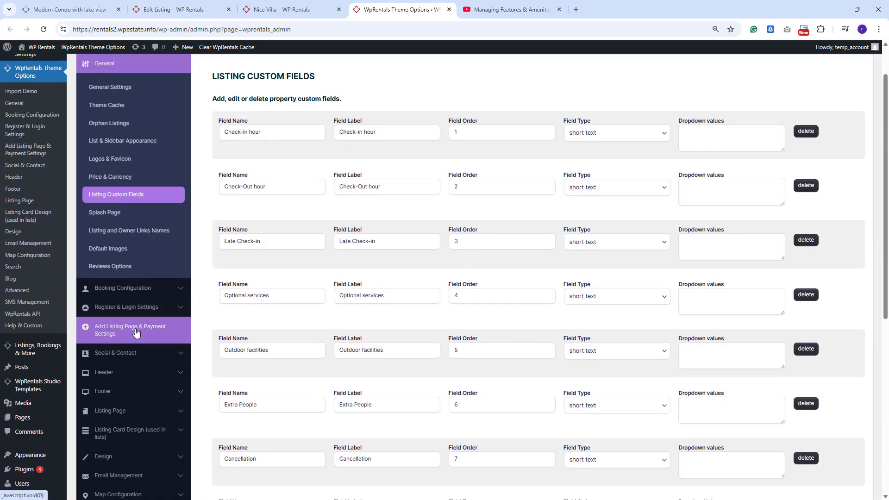
{"action": "left_click", "coordinate": [136, 331]}
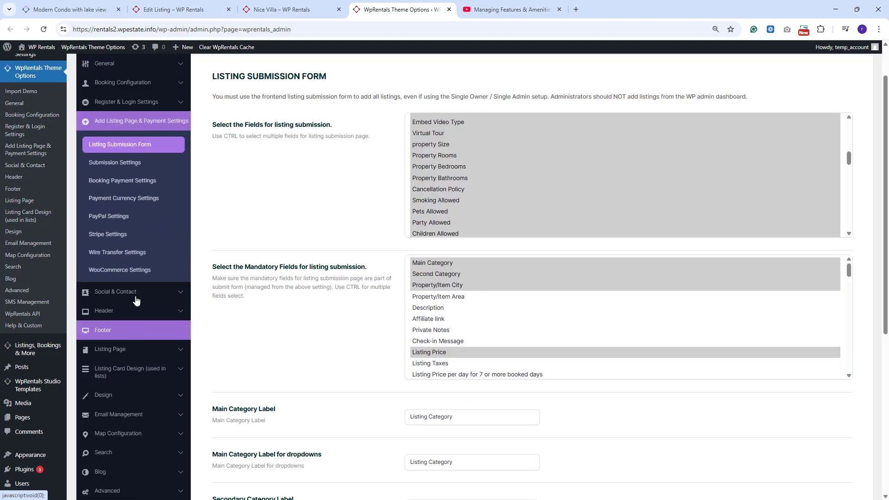
{"action": "scroll", "coordinate": [557, 172], "scroll_direction": "down", "scroll_amount": 7}
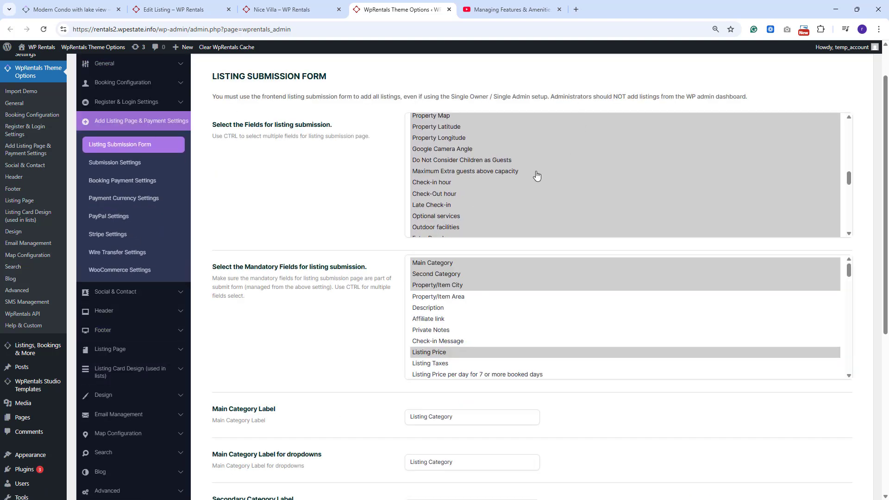
{"action": "scroll", "coordinate": [561, 188], "scroll_direction": "down", "scroll_amount": 2}
{"action": "scroll", "coordinate": [562, 188], "scroll_direction": "up", "scroll_amount": 10}
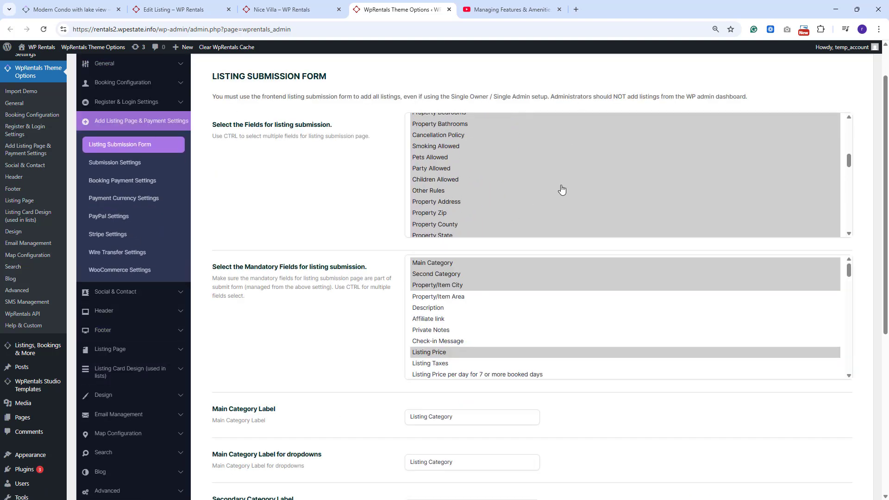
{"action": "scroll", "coordinate": [423, 171], "scroll_direction": "down", "scroll_amount": 8}
{"action": "left_click", "coordinate": [424, 167], "text": "ctrl"}
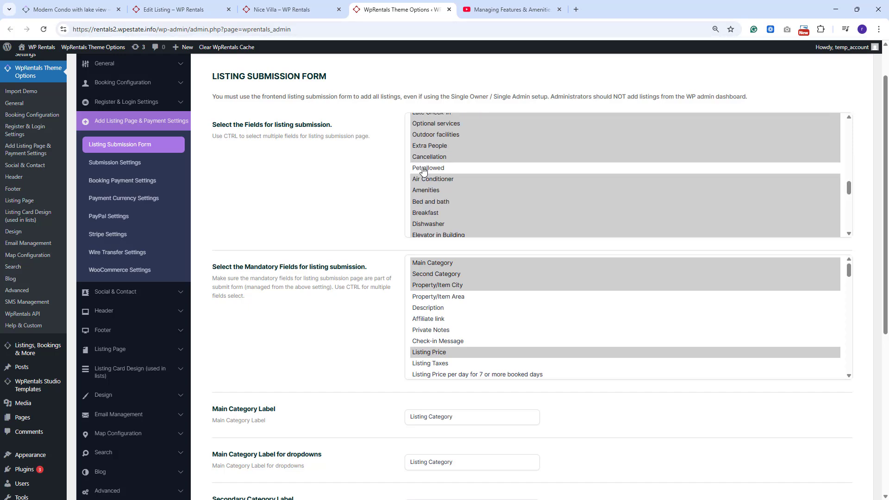
{"action": "left_click", "coordinate": [424, 167], "text": "ctrl"}
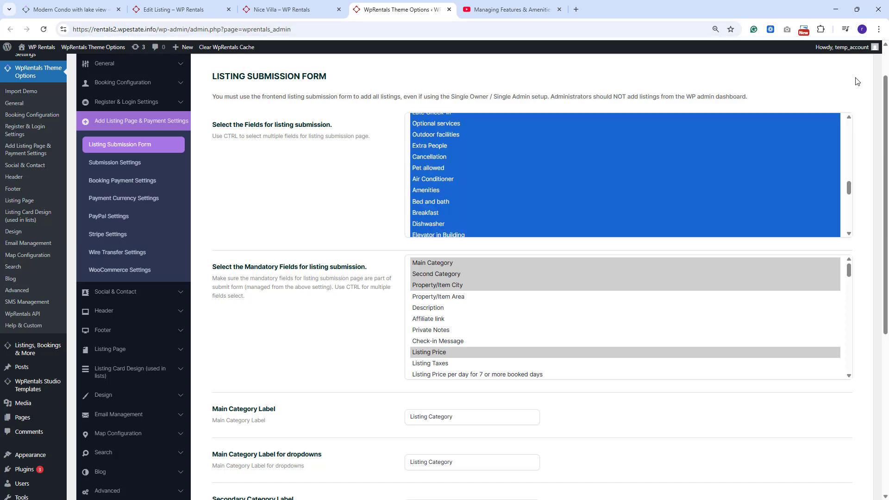
{"action": "scroll", "coordinate": [857, 81], "scroll_direction": "up", "scroll_amount": 1}
{"action": "left_click", "coordinate": [726, 87]}
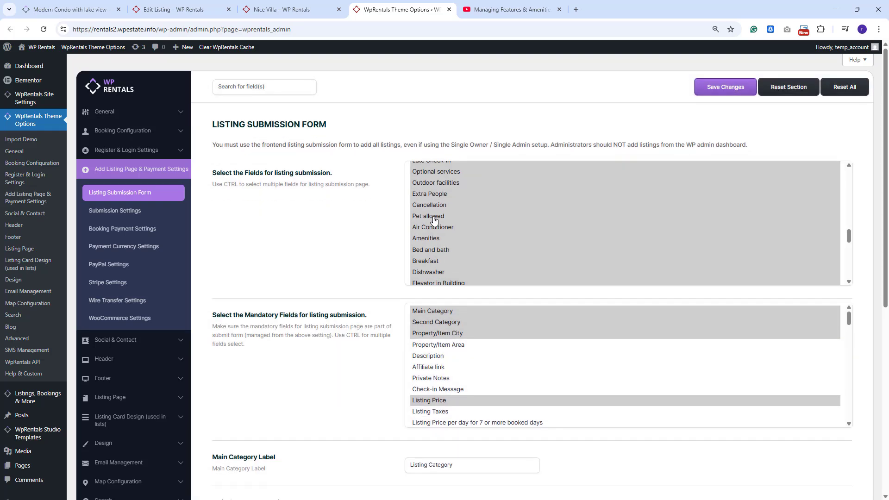
Step: Set the Pet allowed field in the Nice Villa listing's details to Yes
{"action": "left_click", "coordinate": [188, 10]}
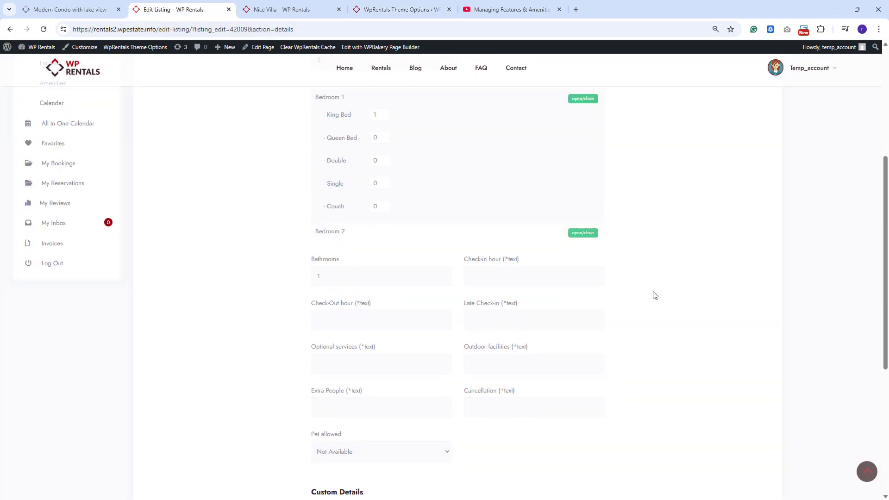
{"action": "scroll", "coordinate": [655, 295], "scroll_direction": "down", "scroll_amount": 1}
{"action": "left_click", "coordinate": [385, 360]}
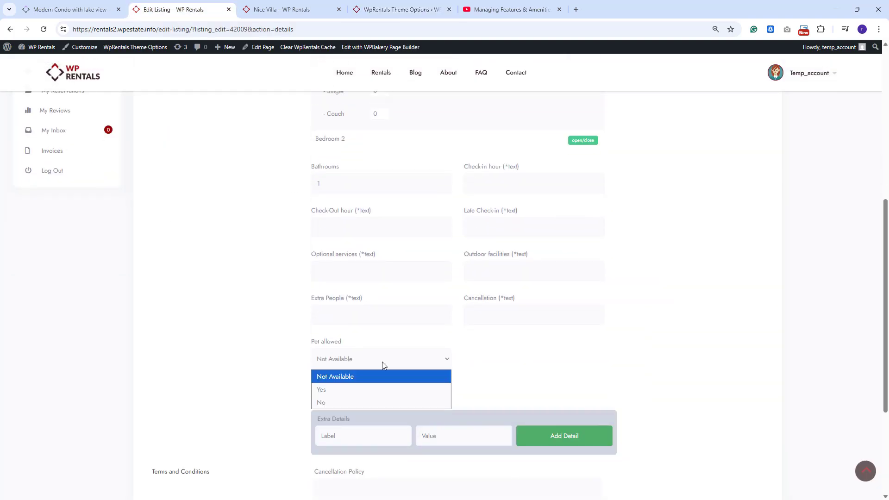
{"action": "left_click", "coordinate": [357, 390]}
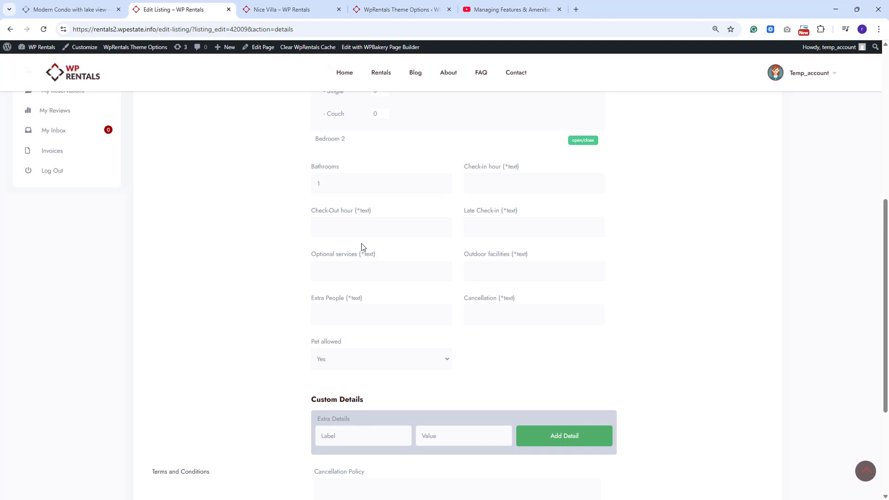
Step: Fill in the remaining detail fields, including check-in 12:00, check-out 14:00 and late check-in Before 1 AM, and add the custom detail Garage with value 1
{"action": "left_click", "coordinate": [350, 312]}
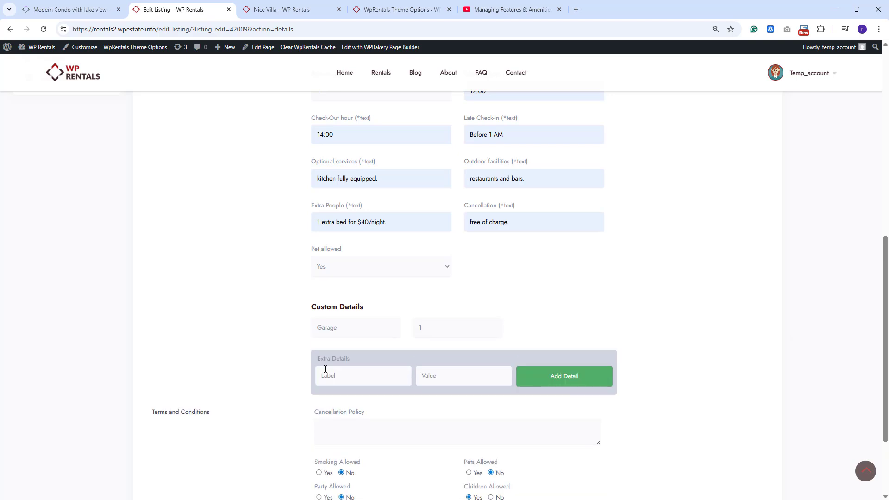
{"action": "scroll", "coordinate": [222, 391], "scroll_direction": "down", "scroll_amount": 3}
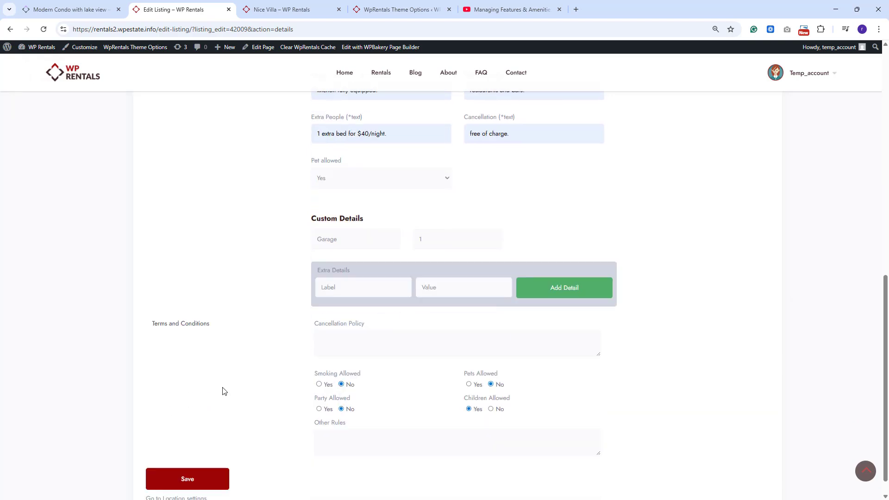
Step: Set Smoking Allowed to Yes in the listing's terms and conditions, save the details, and check them on the published Nice Villa page
{"action": "left_click", "coordinate": [192, 465]}
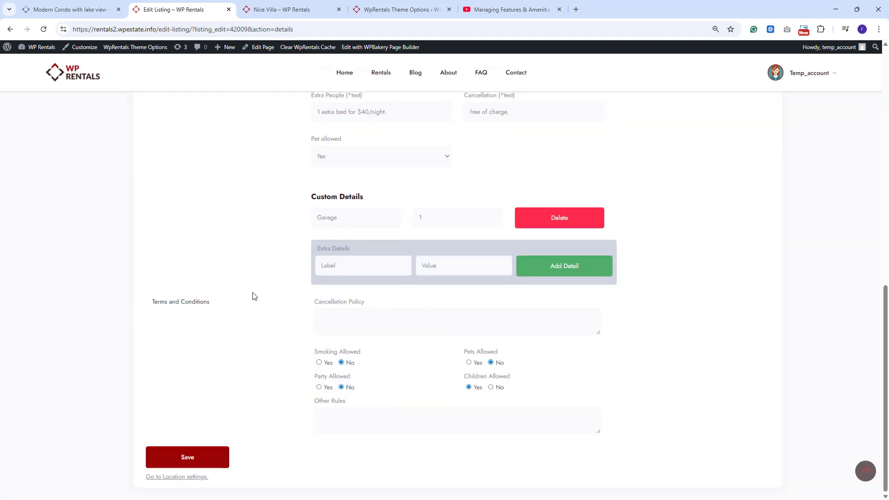
{"action": "left_click", "coordinate": [353, 325]}
{"action": "left_click", "coordinate": [319, 362]}
{"action": "left_click", "coordinate": [341, 387]}
{"action": "left_click", "coordinate": [320, 392]}
{"action": "left_click", "coordinate": [373, 423]}
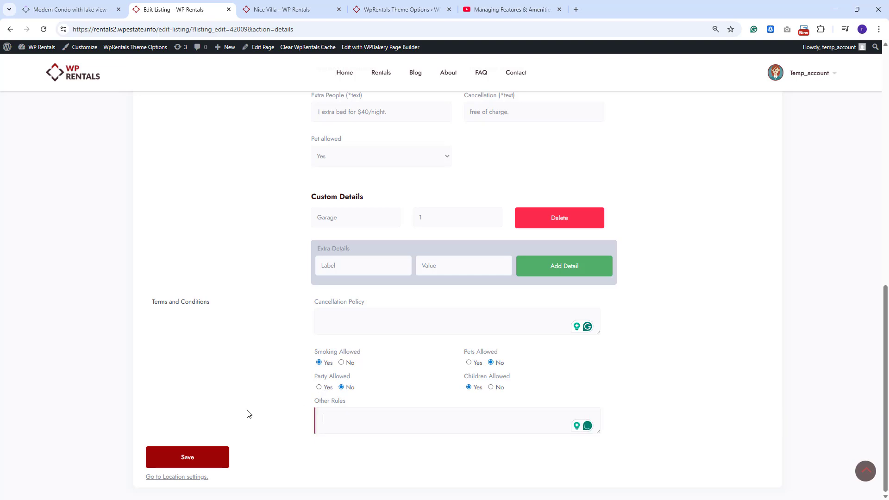
{"action": "left_click", "coordinate": [190, 460]}
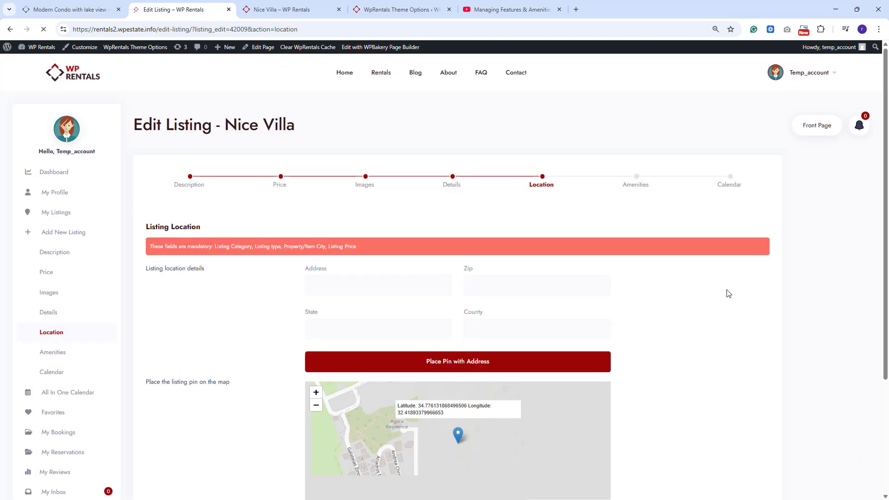
{"action": "key", "text": "ctrl+Tab"}
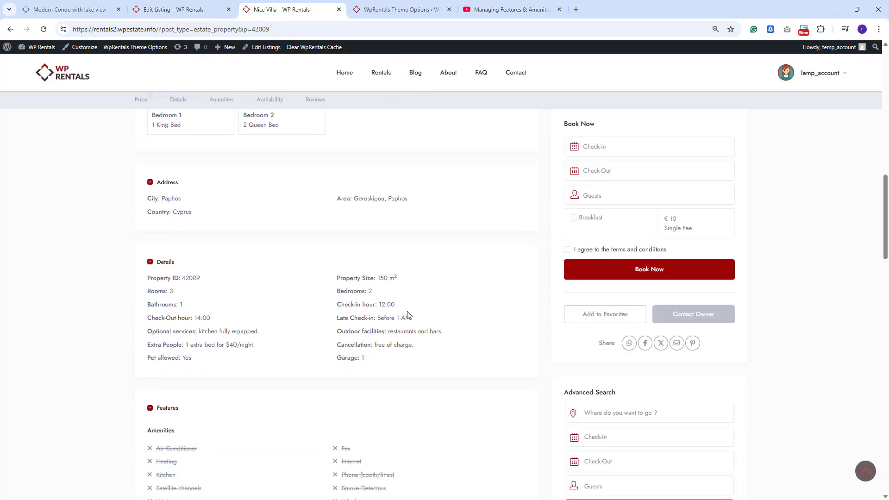
{"action": "key", "text": "ctrl+shift+Tab"}
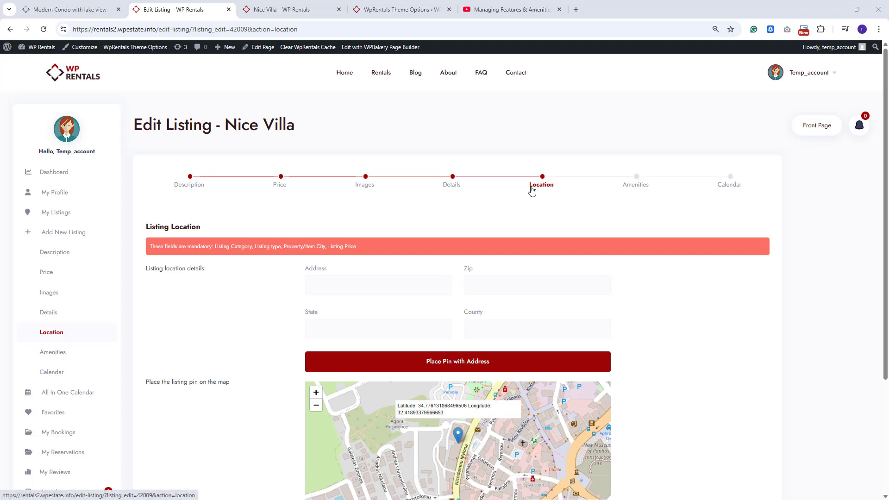
Step: Set the listing's address to Paphos Municipality, Paphos District, Cyprus, save the location, and check the map on the published page
{"action": "left_click", "coordinate": [346, 280]}
{"action": "type", "text": "Paphos"}
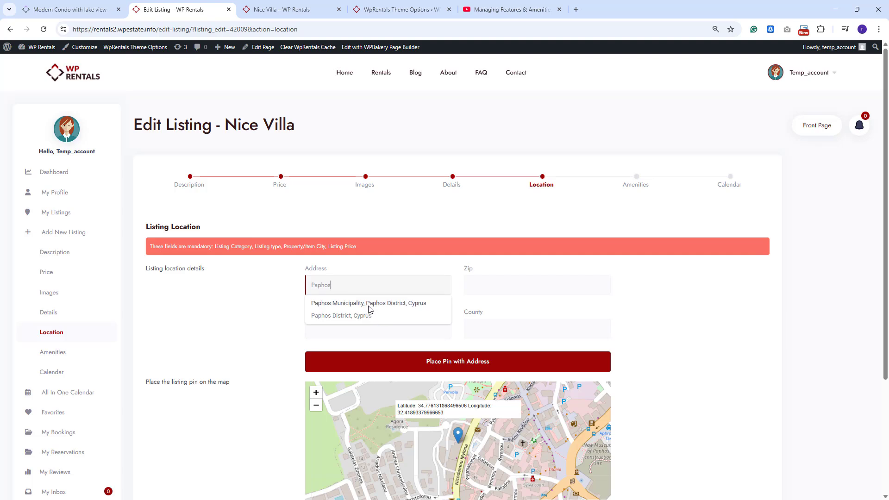
{"action": "left_click", "coordinate": [420, 309]}
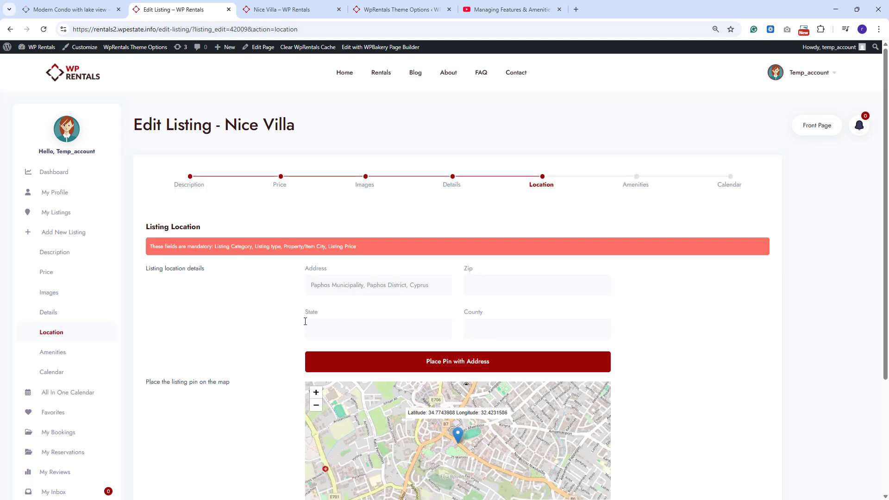
{"action": "scroll", "coordinate": [695, 341], "scroll_direction": "down", "scroll_amount": 3}
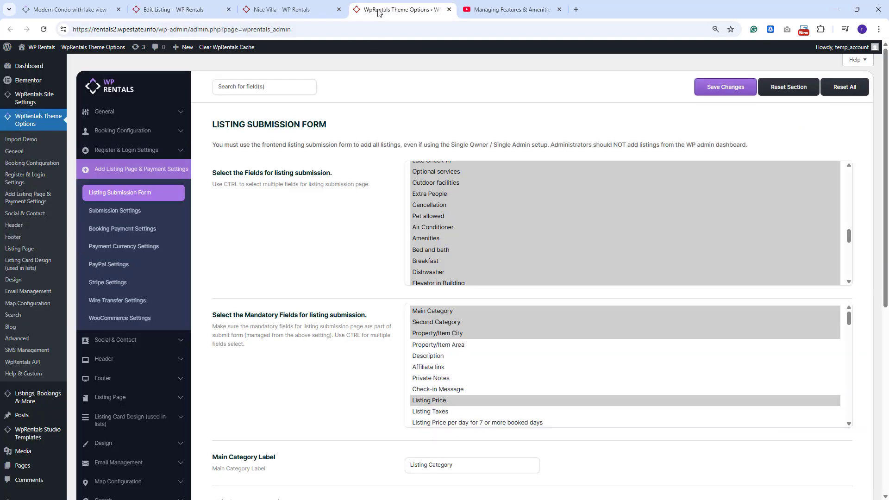
{"action": "left_click", "coordinate": [380, 10]}
{"action": "scroll", "coordinate": [519, 197], "scroll_direction": "up", "scroll_amount": 5}
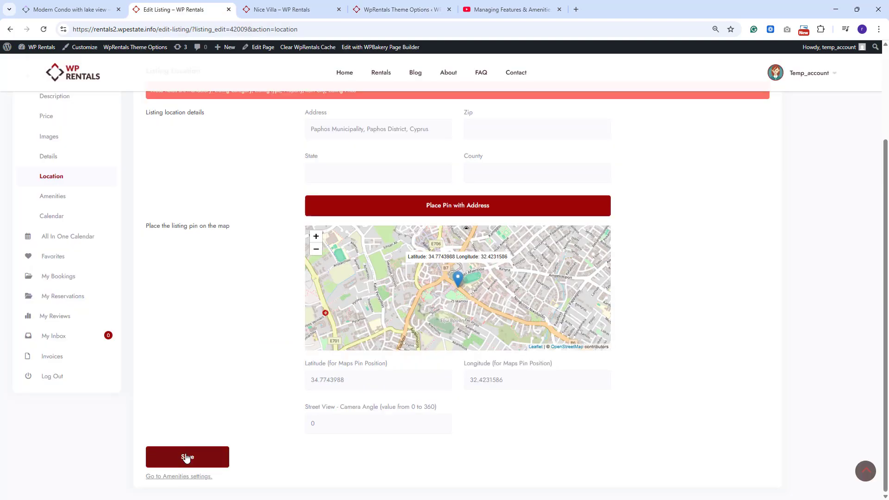
{"action": "left_click", "coordinate": [187, 457]}
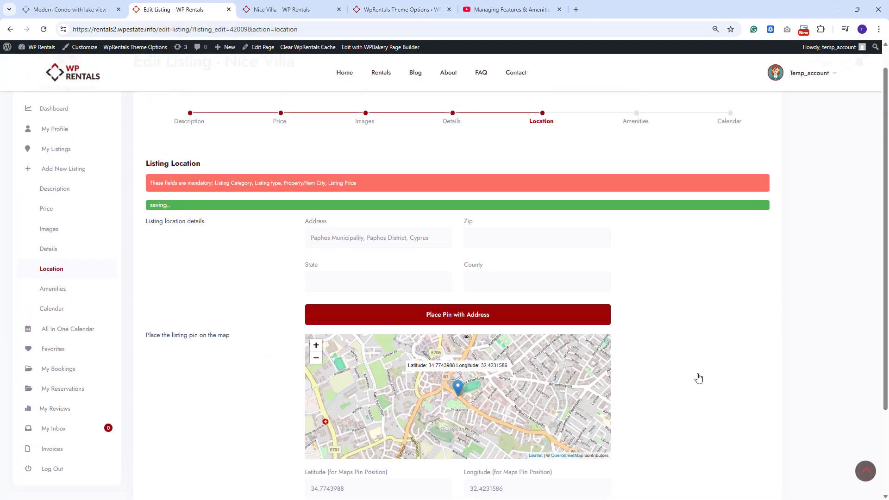
{"action": "key", "text": "ctrl+Tab"}
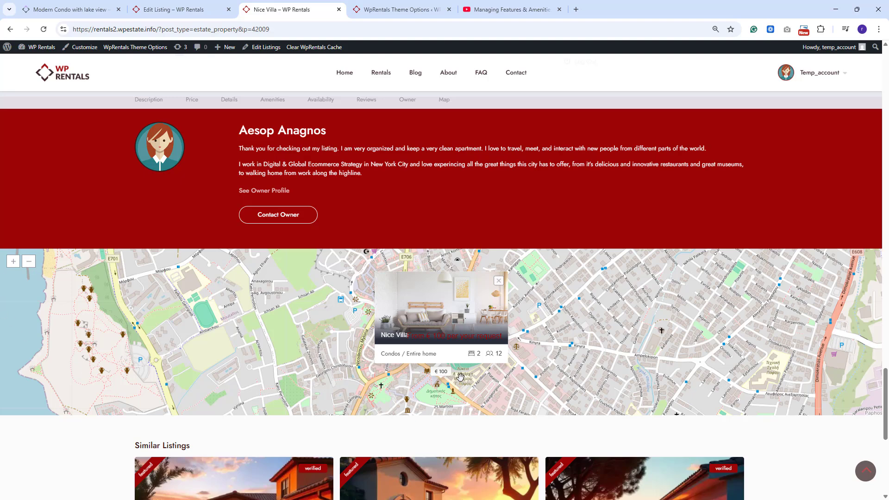
Step: Set the theme's Listing Page Settings to hide the property map location until booking is confirmed, and save the changes
{"action": "left_click", "coordinate": [370, 8]}
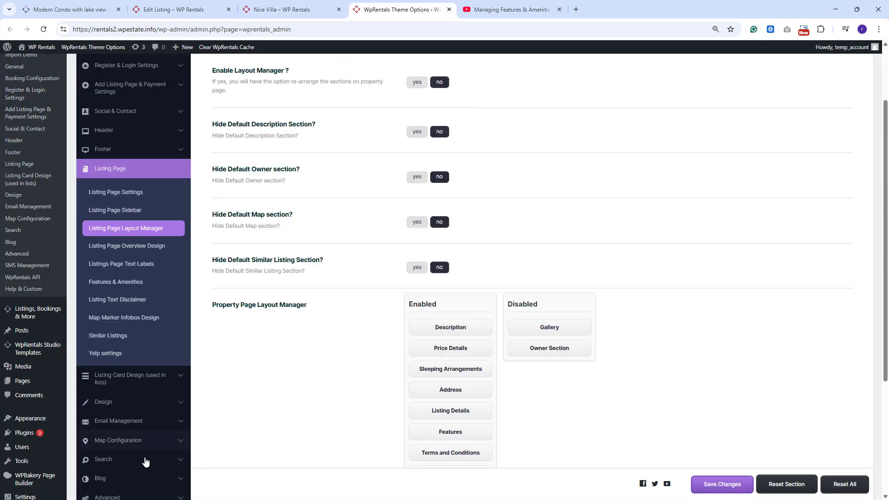
{"action": "left_click", "coordinate": [27, 252]}
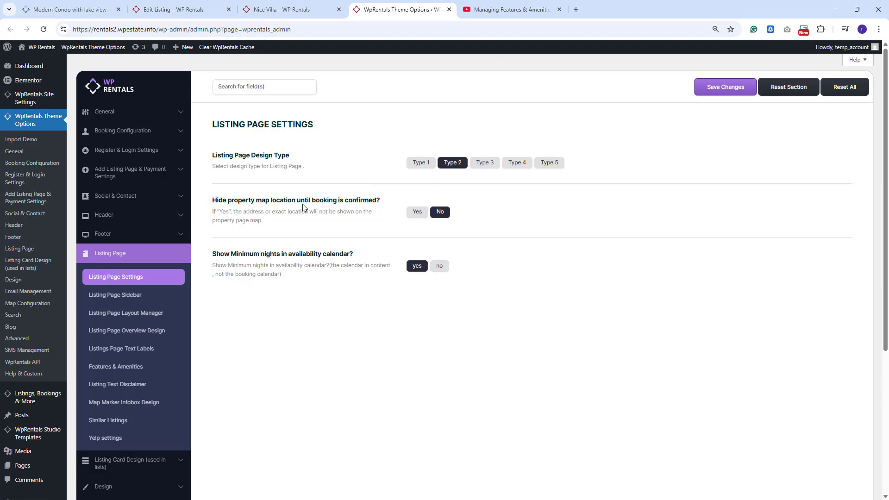
{"action": "left_click", "coordinate": [417, 214]}
{"action": "left_click", "coordinate": [729, 93]}
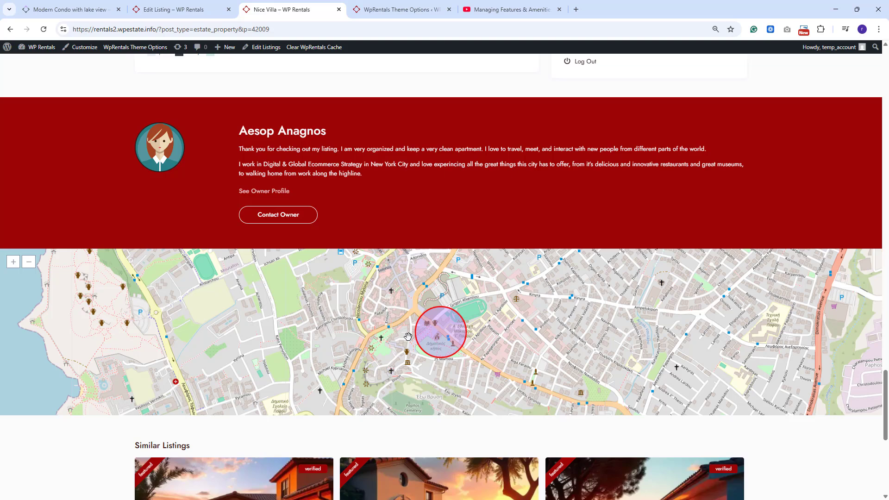
Step: Review the amenities offered in the Nice Villa listing form and the Features & Amenities terms managed in the WordPress admin
{"action": "key", "text": "ctrl+shift+Tab"}
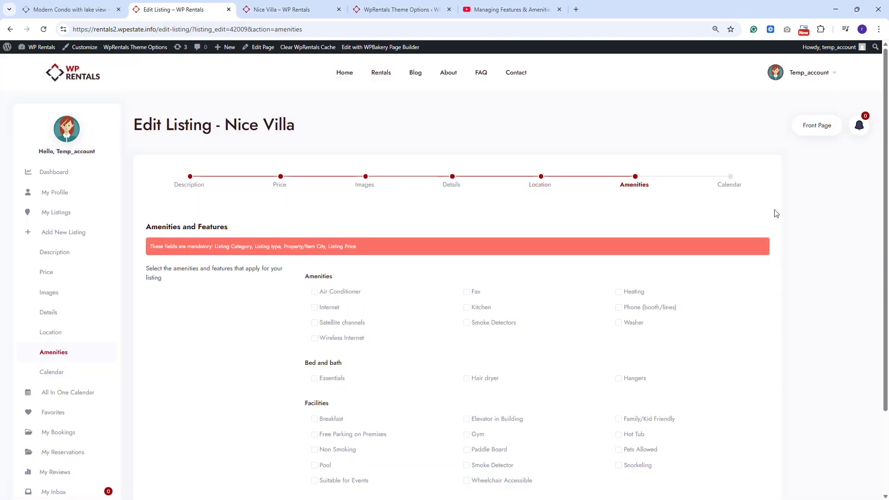
{"action": "scroll", "coordinate": [774, 209], "scroll_direction": "down", "scroll_amount": 2}
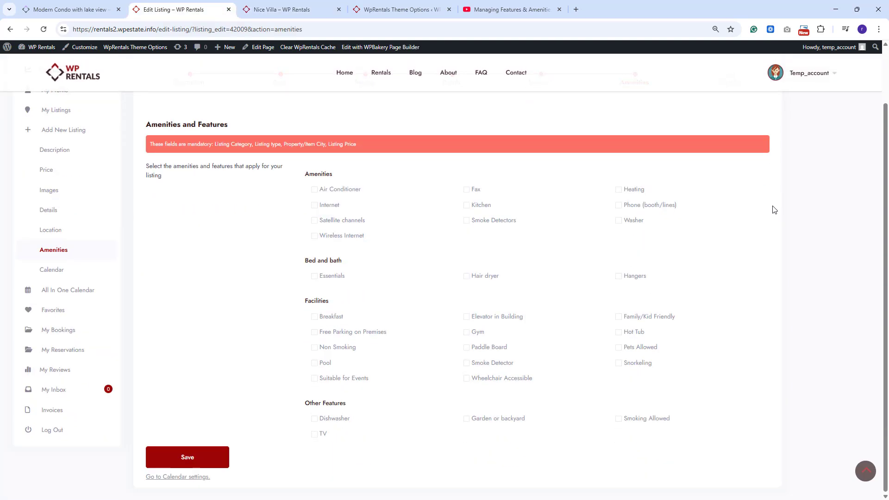
{"action": "scroll", "coordinate": [775, 209], "scroll_direction": "up", "scroll_amount": 2}
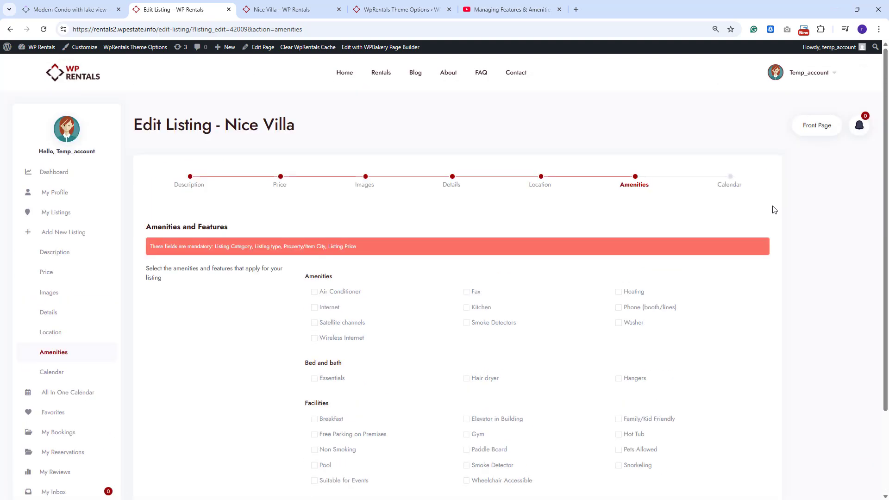
{"action": "left_click", "coordinate": [376, 10]}
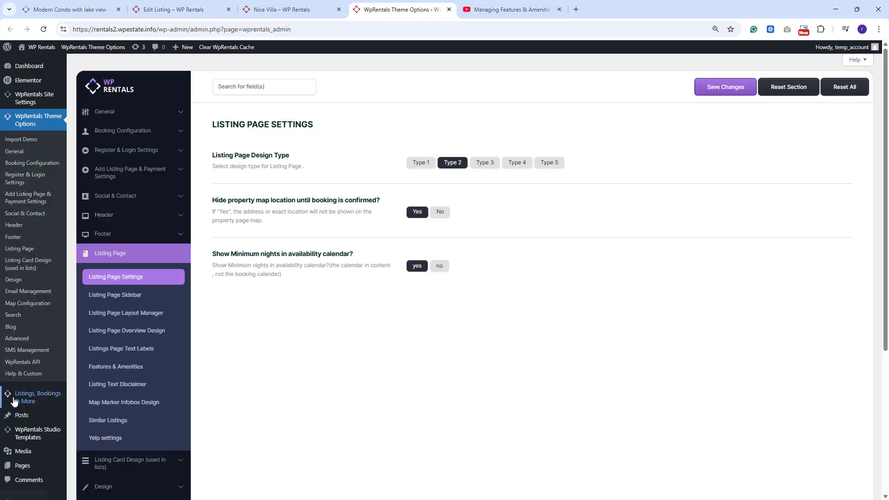
{"action": "mouse_move", "coordinate": [20, 402]}
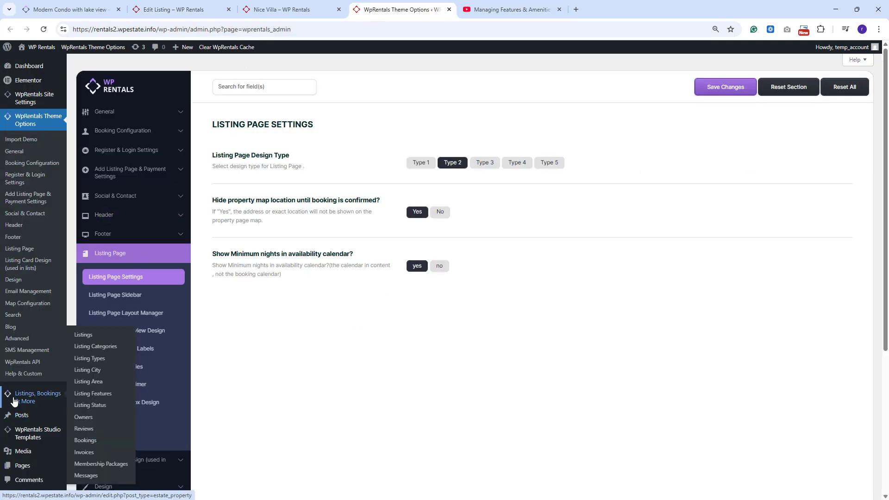
{"action": "left_click", "coordinate": [101, 395]}
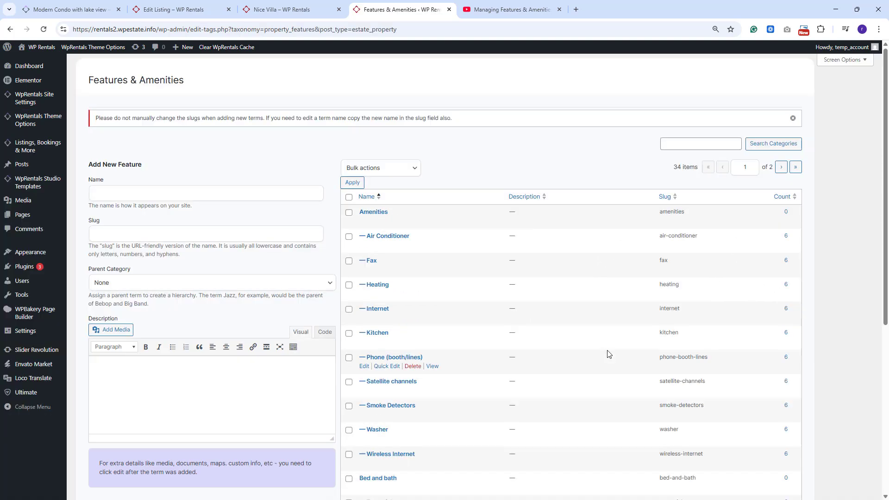
{"action": "scroll", "coordinate": [609, 354], "scroll_direction": "down", "scroll_amount": 3}
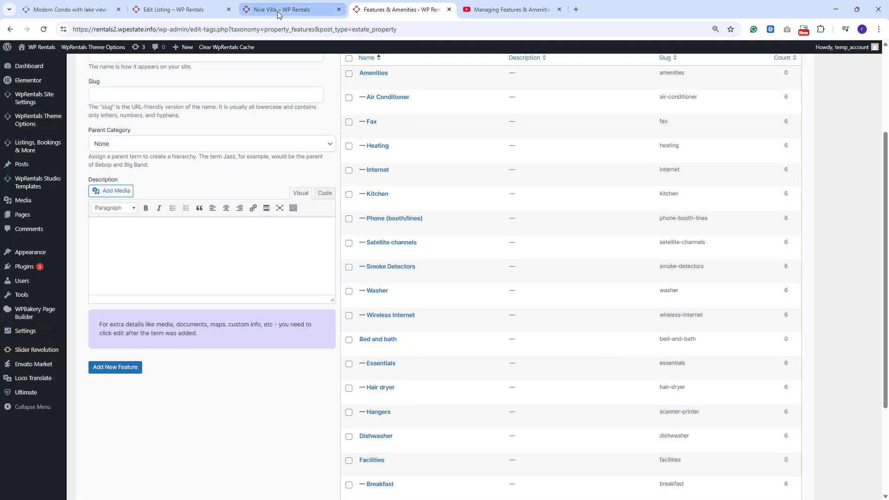
{"action": "scroll", "coordinate": [32, 134], "scroll_direction": "up", "scroll_amount": 1}
Step: Check which amenities are selected among the Listing Submission Form fields in the theme options
{"action": "mouse_move", "coordinate": [26, 119]}
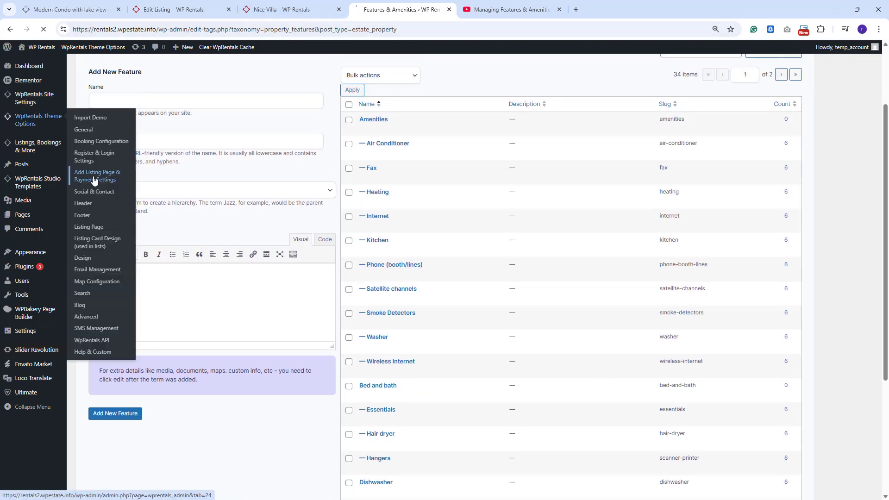
{"action": "left_click", "coordinate": [95, 178]}
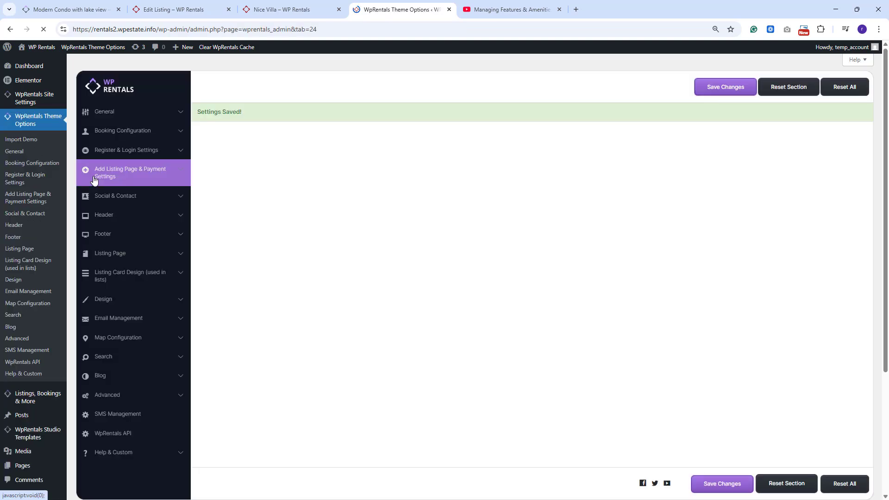
{"action": "scroll", "coordinate": [541, 231], "scroll_direction": "down", "scroll_amount": 5}
{"action": "scroll", "coordinate": [541, 231], "scroll_direction": "down", "scroll_amount": 7}
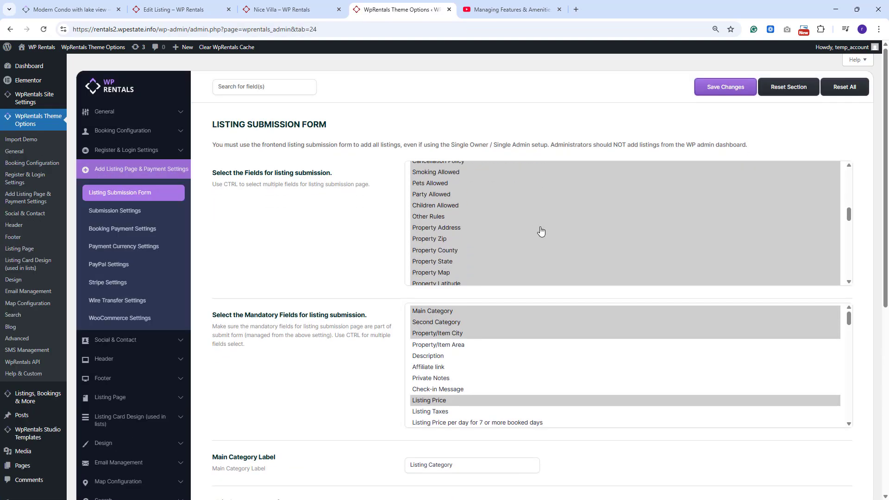
{"action": "scroll", "coordinate": [541, 231], "scroll_direction": "down", "scroll_amount": 5}
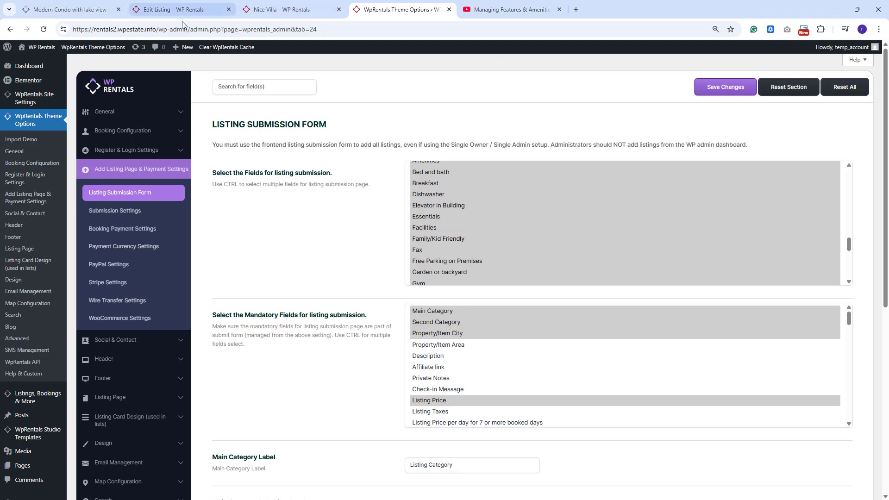
Step: Select Breakfast, Paddle Board, Smoke Detectors, Heating and TV as the listing's amenities, save them, and reload the published Nice Villa page
{"action": "left_click", "coordinate": [175, 9]}
{"action": "scroll", "coordinate": [521, 246], "scroll_direction": "down", "scroll_amount": 2}
{"action": "left_click", "coordinate": [315, 336]}
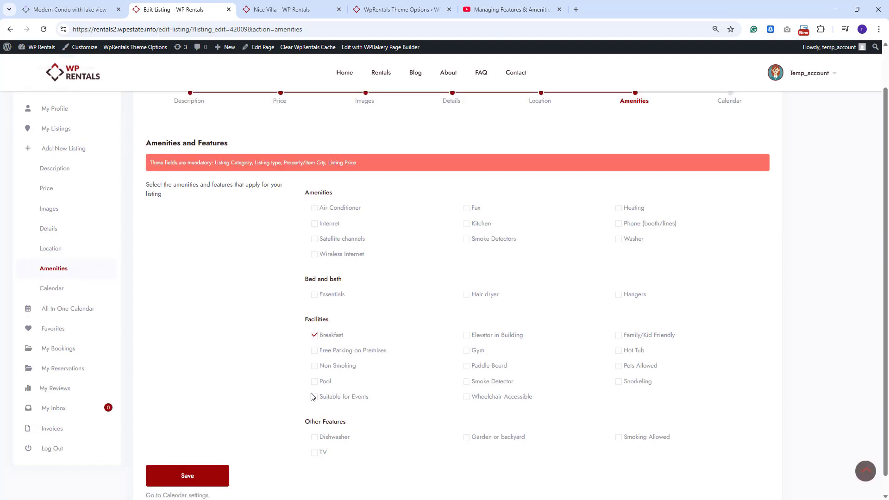
{"action": "left_click", "coordinate": [467, 366]}
{"action": "left_click", "coordinate": [467, 239]}
{"action": "left_click", "coordinate": [619, 208]}
{"action": "left_click", "coordinate": [187, 475]}
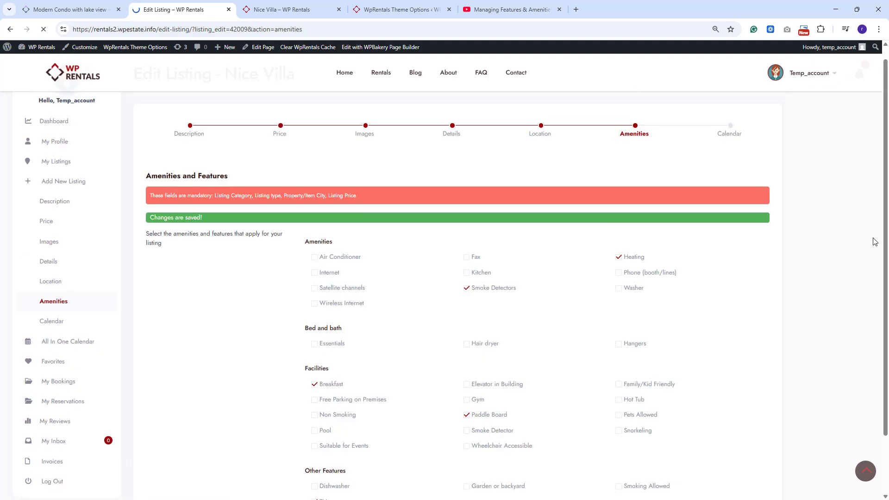
{"action": "key", "text": "ctrl+Tab"}
{"action": "key", "text": "F5"}
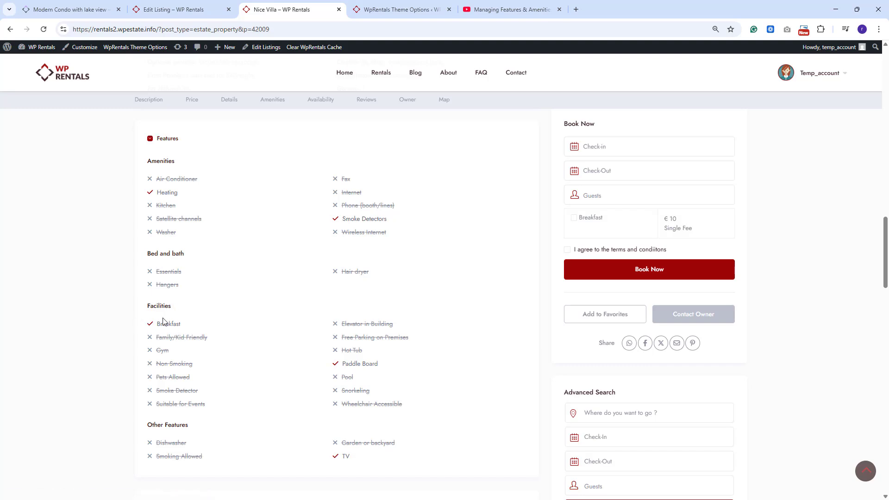
Step: Turn off showing unavailable features and amenities in the theme's Features & Amenities options and save the changes
{"action": "left_click", "coordinate": [419, 13]}
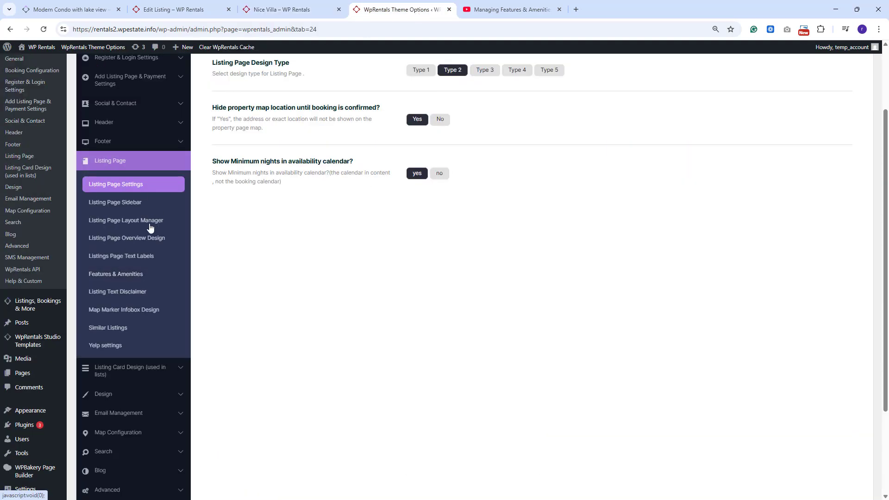
{"action": "left_click", "coordinate": [113, 276]}
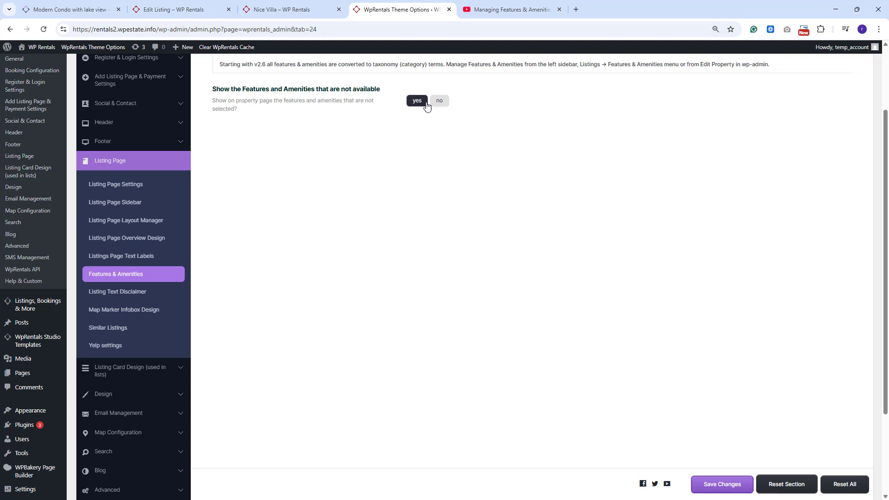
{"action": "left_click", "coordinate": [441, 106]}
{"action": "left_click", "coordinate": [730, 486]}
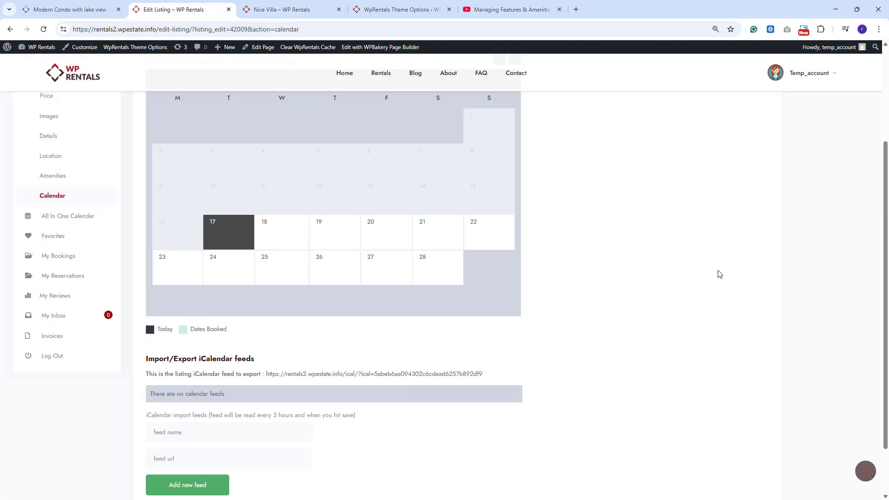
Step: Mark 9 to 15 March 2026 as booked in the Nice Villa availability calendar and save the listing's calendar section
{"action": "scroll", "coordinate": [718, 274], "scroll_direction": "up", "scroll_amount": 4}
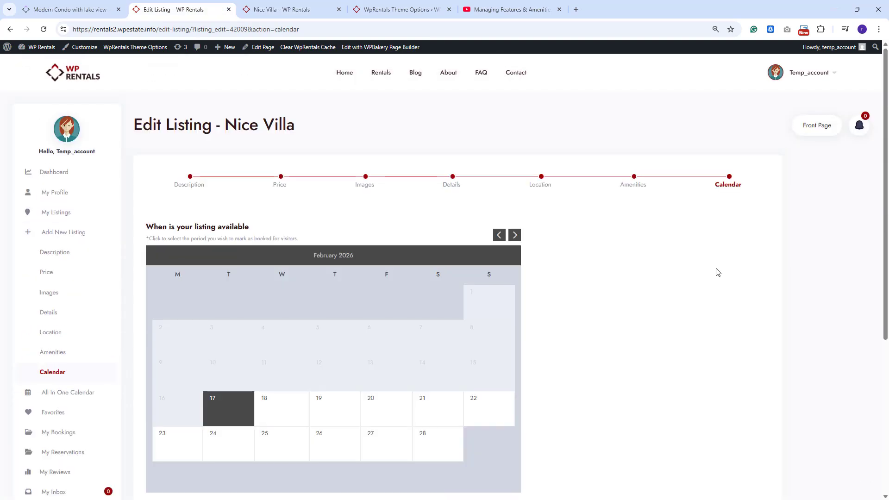
{"action": "scroll", "coordinate": [719, 273], "scroll_direction": "down", "scroll_amount": 3}
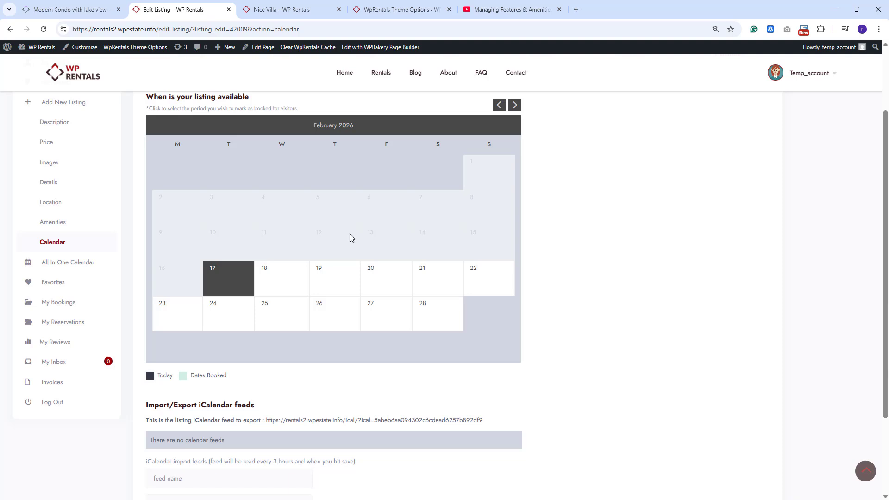
{"action": "left_click", "coordinate": [516, 105]}
{"action": "left_click", "coordinate": [165, 250]}
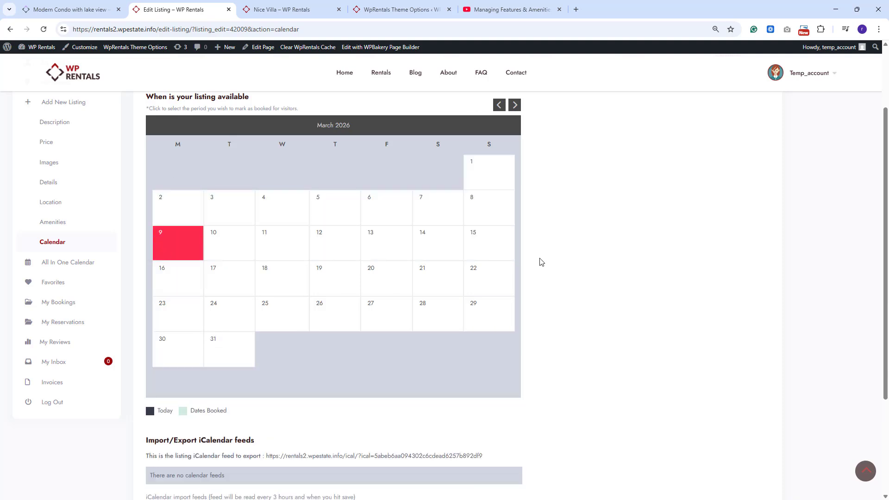
{"action": "left_click", "coordinate": [489, 243]}
{"action": "left_click", "coordinate": [414, 255]}
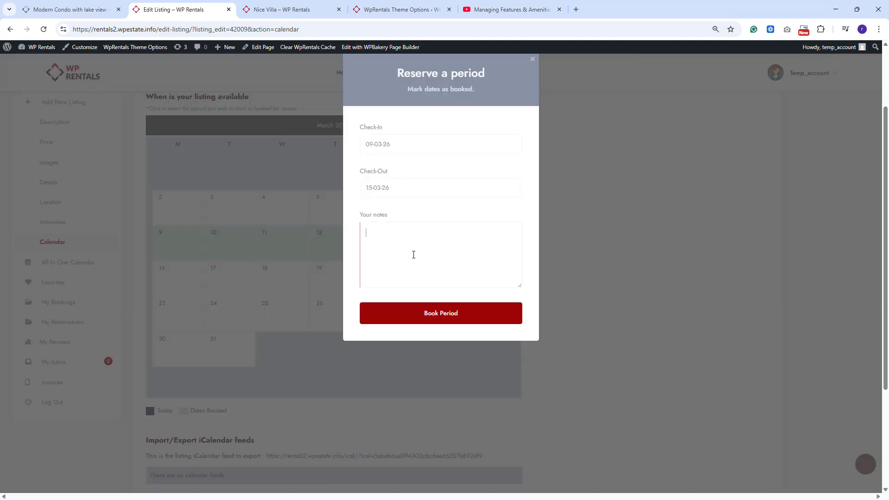
{"action": "left_click", "coordinate": [444, 318]}
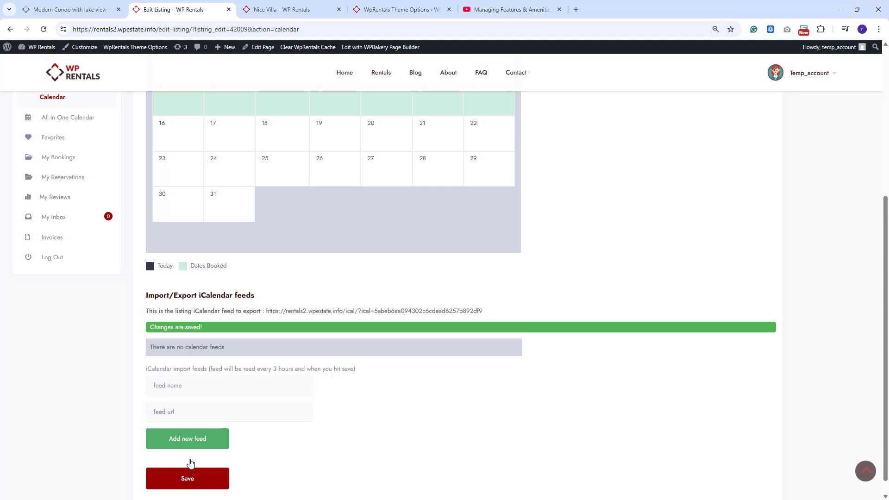
{"action": "scroll", "coordinate": [550, 249], "scroll_direction": "down", "scroll_amount": 1}
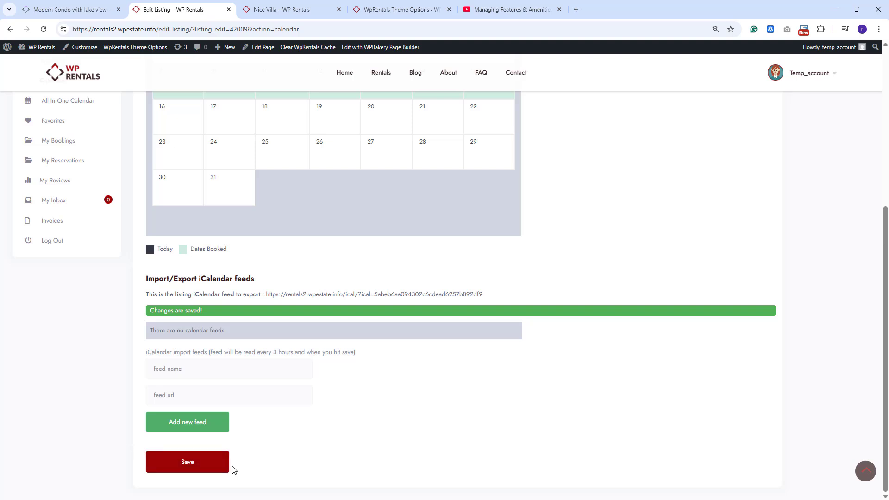
{"action": "left_click", "coordinate": [417, 13]}
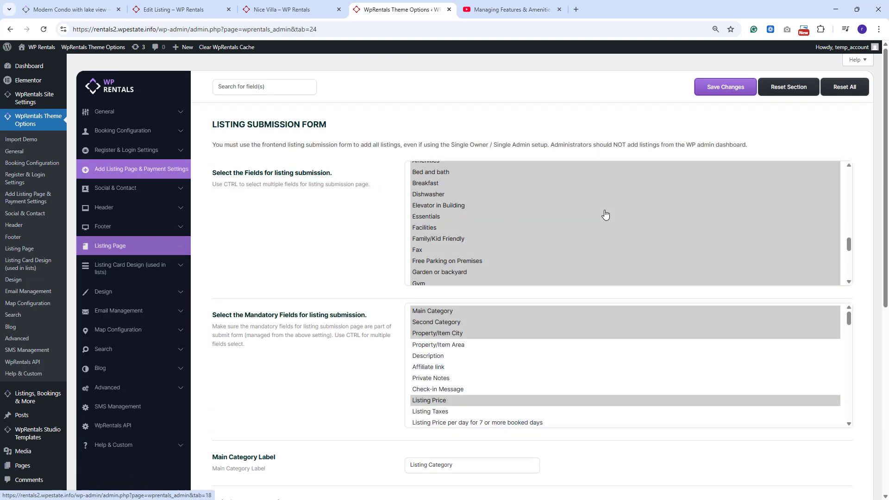
{"action": "scroll", "coordinate": [395, 363], "scroll_direction": "down", "scroll_amount": 7}
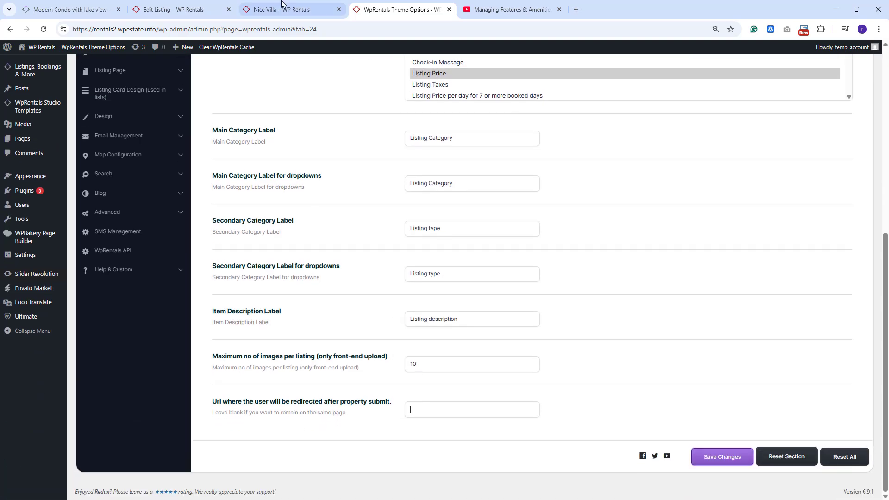
{"action": "scroll", "coordinate": [428, 193], "scroll_direction": "up", "scroll_amount": 5}
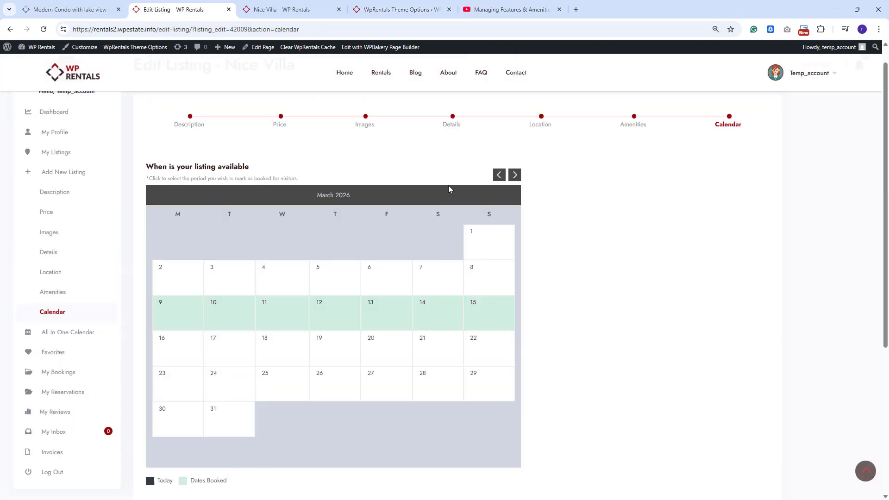
{"action": "right_click", "coordinate": [59, 155]}
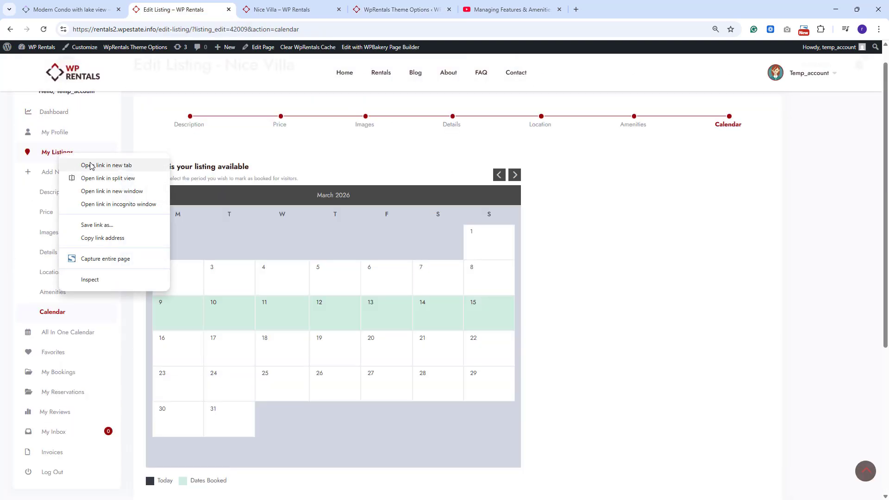
{"action": "left_click", "coordinate": [91, 166]}
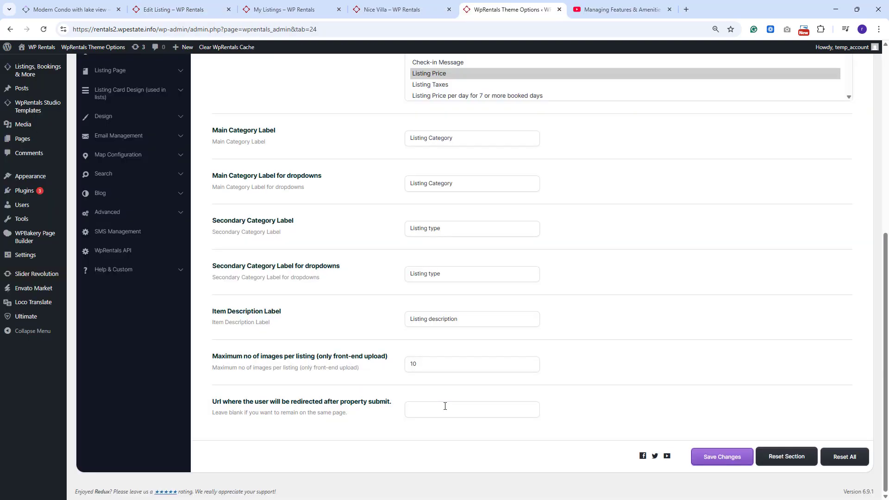
{"action": "left_click", "coordinate": [445, 406]}
{"action": "type", "text": "https://rentals2.wpestate.info/my-listings/"}
{"action": "left_click", "coordinate": [722, 456]}
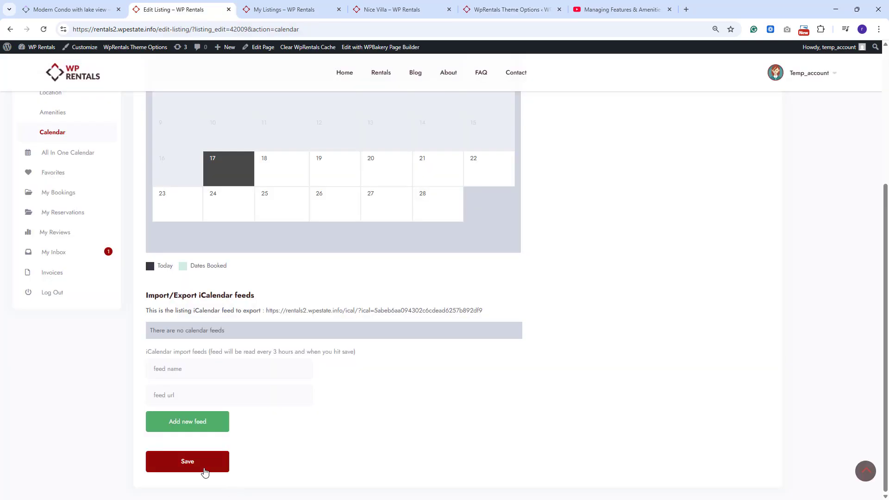
{"action": "left_click", "coordinate": [193, 477]}
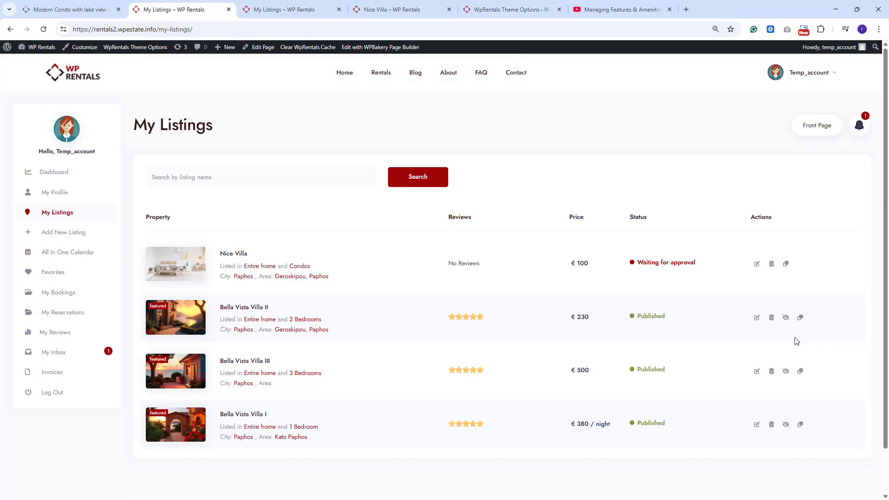